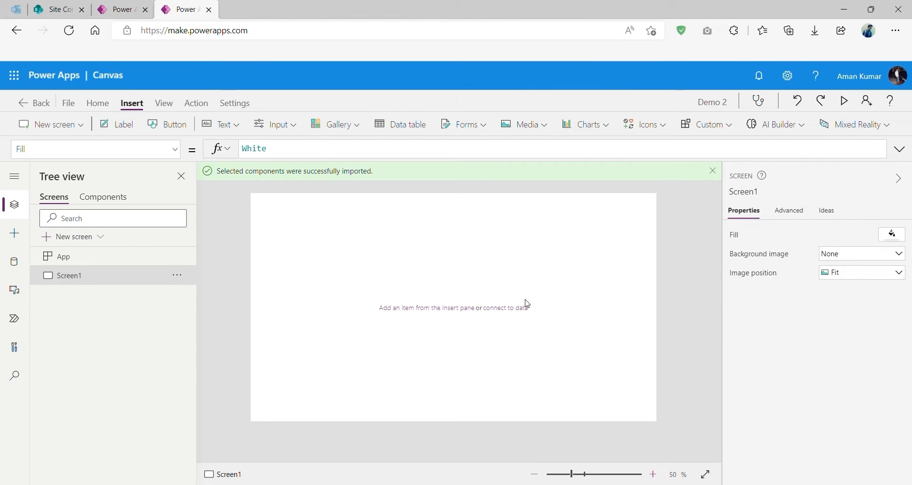
- Import the Box component into the app and return to the screens list
click(116, 198)
click(178, 237)
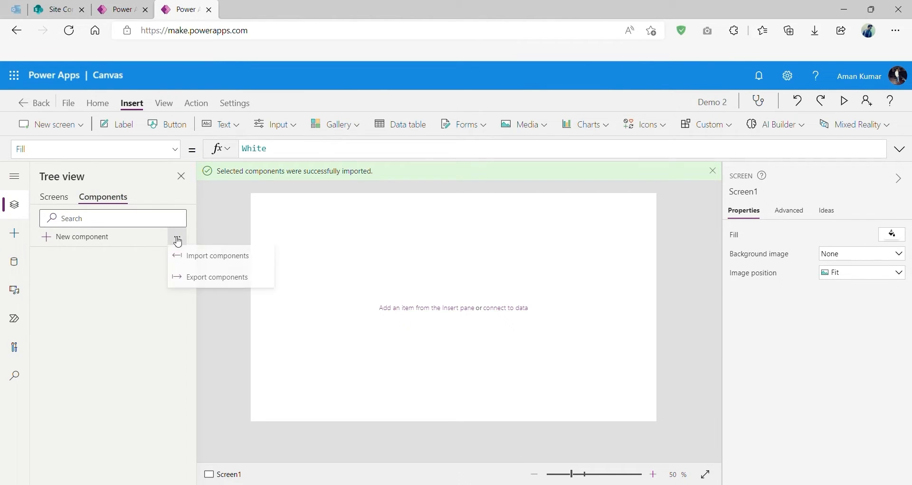
click(206, 261)
click(608, 162)
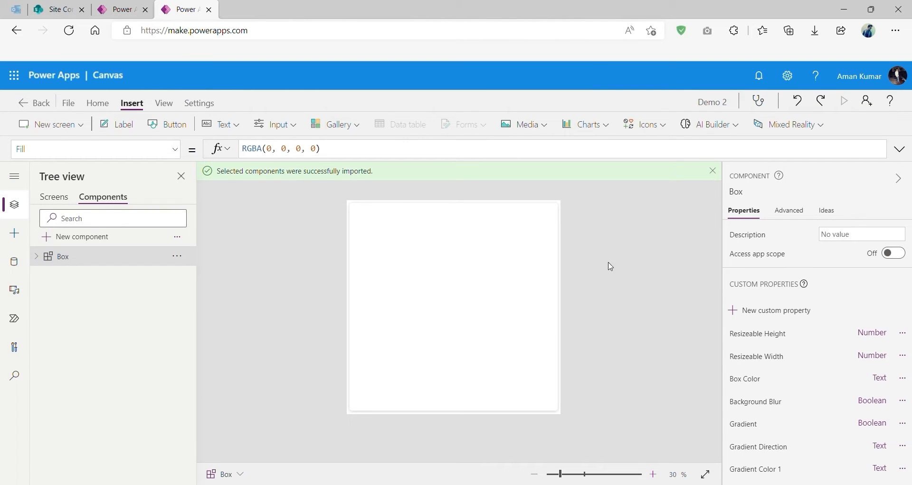
click(51, 197)
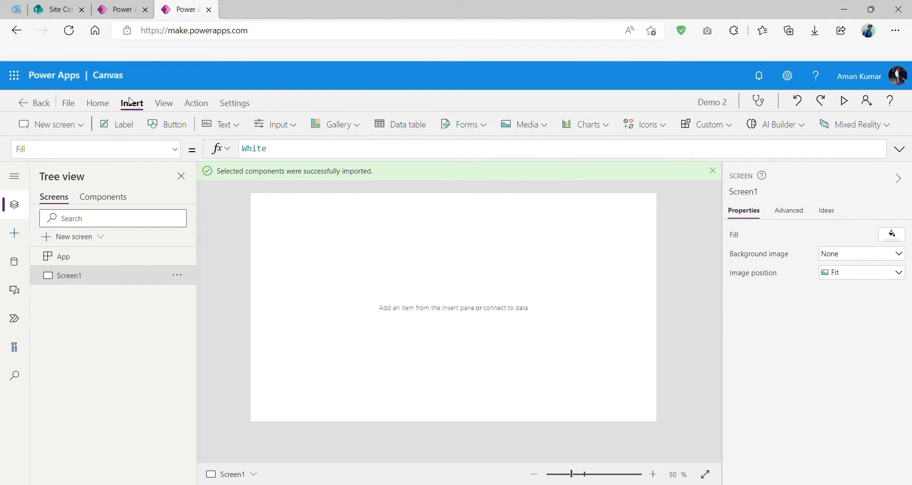
- Insert the custom Box component on Screen1, shrink it to a small wide rectangle and place it near the canvas centre
click(707, 124)
click(717, 153)
drag(607, 194, 396, 354)
drag(370, 380, 453, 311)
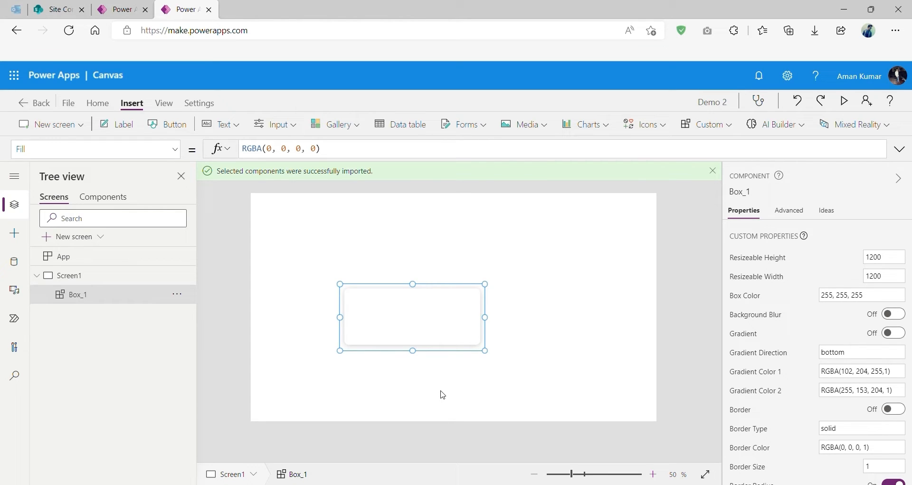
drag(428, 340, 438, 329)
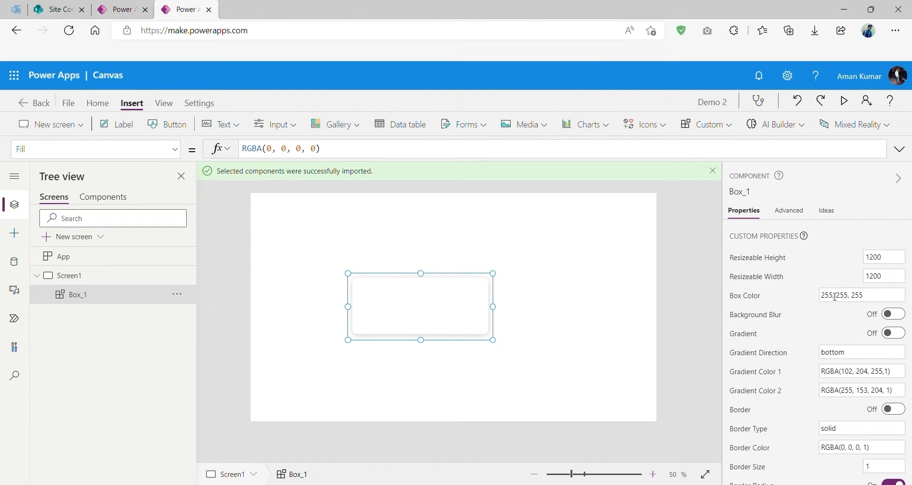
- Set the box's Box Color to 0, 0, 0
drag(833, 296, 856, 296)
text(000)
click(585, 346)
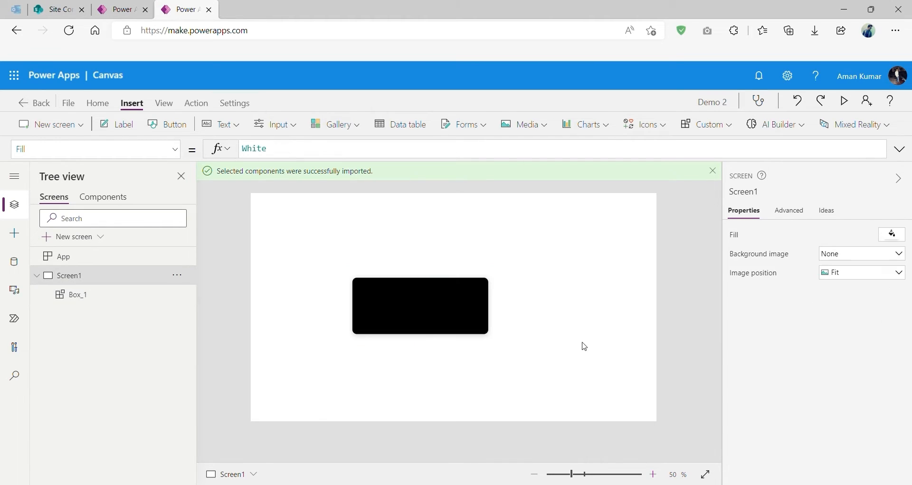
- Set the box's Box Color back to 255, 255, 255
click(459, 338)
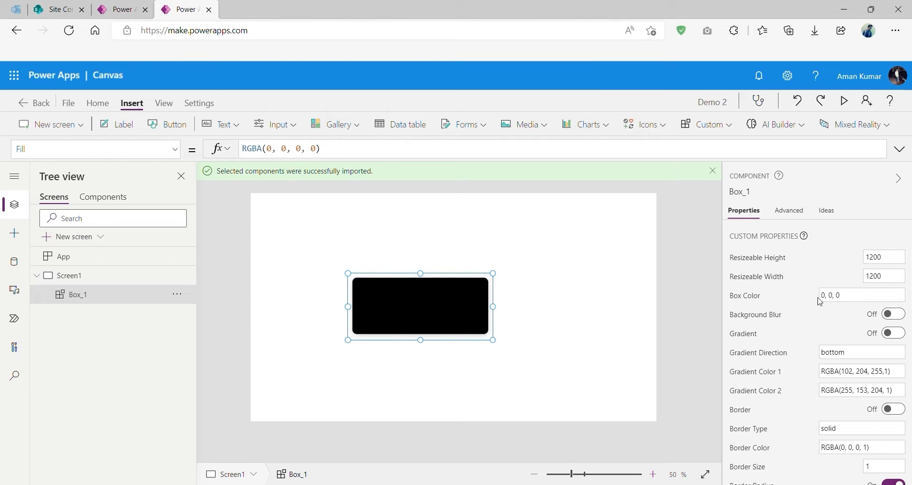
drag(828, 296, 813, 300)
text(255, )
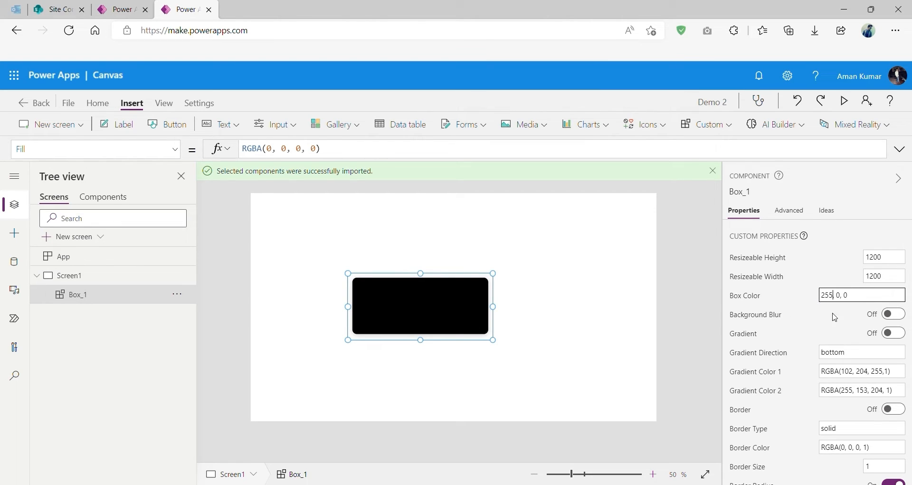
text(255,)
double_click(856, 296)
text(255)
click(550, 323)
- Turn on the box's gradient and set its Gradient Direction to top
click(473, 319)
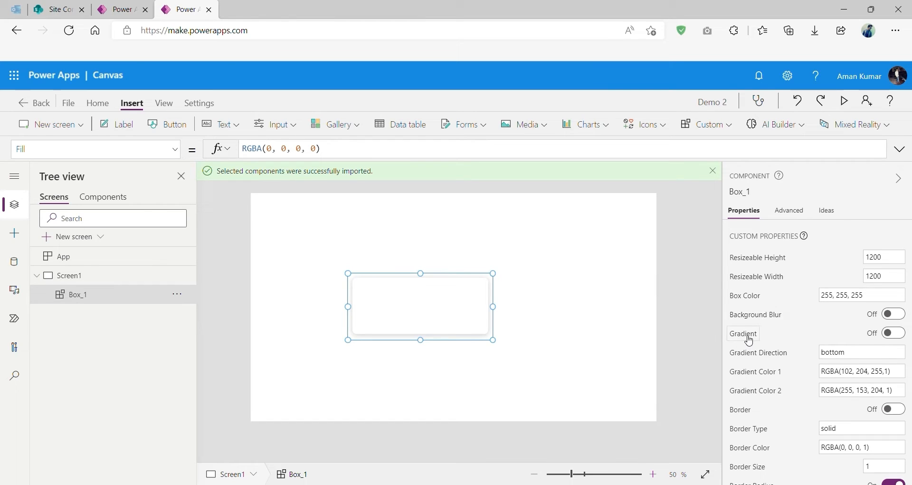
click(894, 333)
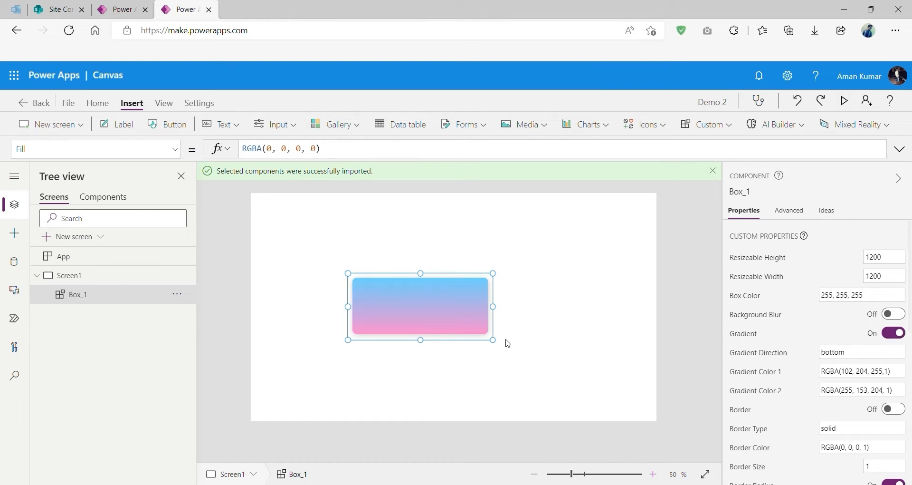
key(Tab)
key(ctrl+a)
text(t)
click(578, 354)
- Set the box's Gradient Direction to left
click(473, 313)
drag(839, 355, 819, 354)
text(le)
click(578, 291)
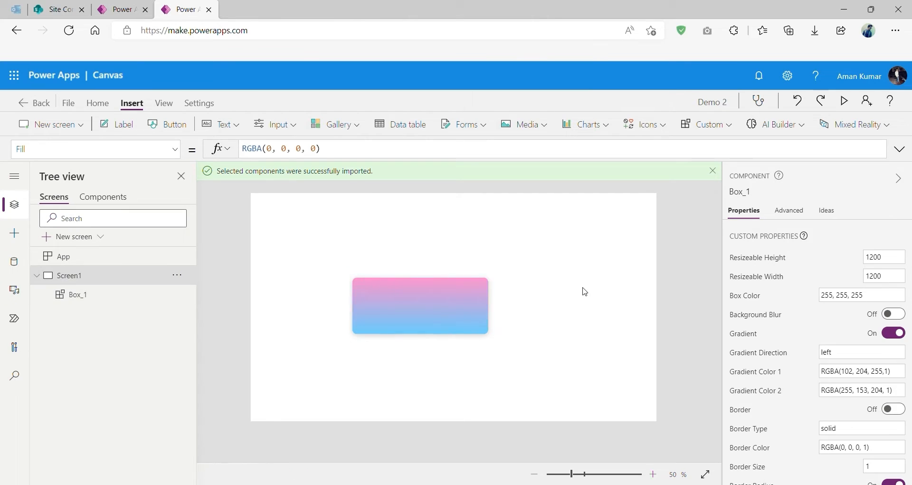
- Set the box's Gradient Direction to right
click(435, 312)
drag(865, 359, 797, 357)
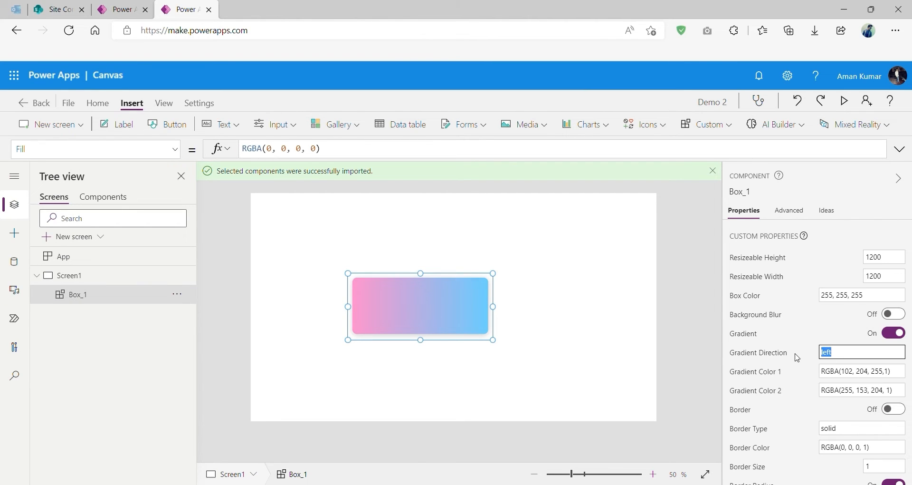
text(right)
click(571, 390)
- Set the green value of the box's Gradient Color 1 to 113, giving RGBA(102, 113, 255,1)
click(435, 305)
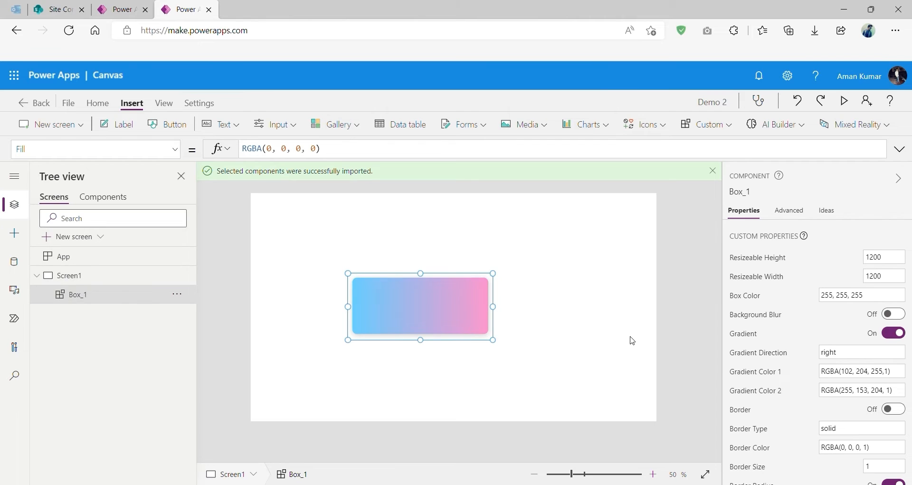
double_click(862, 371)
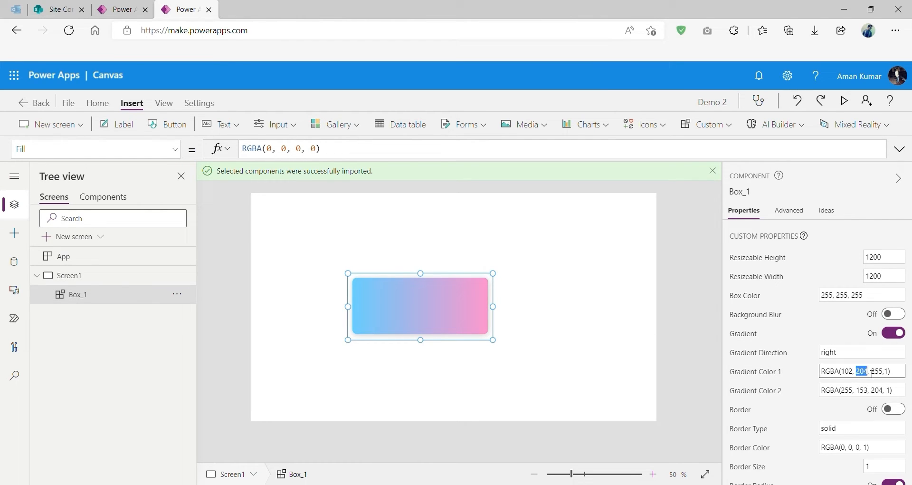
text(113)
click(535, 387)
- Set the green value of the box's Gradient Color 2 to 113, giving RGBA(255, 113, 204, 1)
click(446, 299)
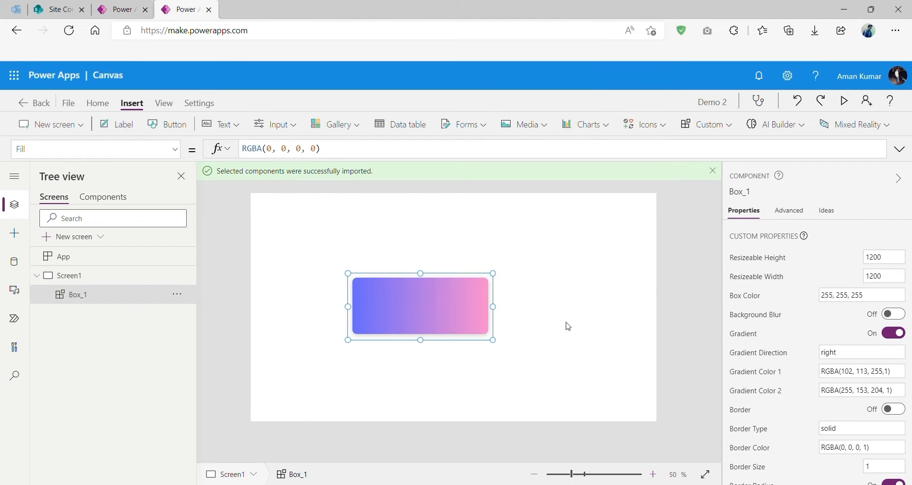
double_click(861, 393)
text(112)
click(531, 232)
- Set the alpha value of the box's Gradient Color 1 to 0.4
click(454, 326)
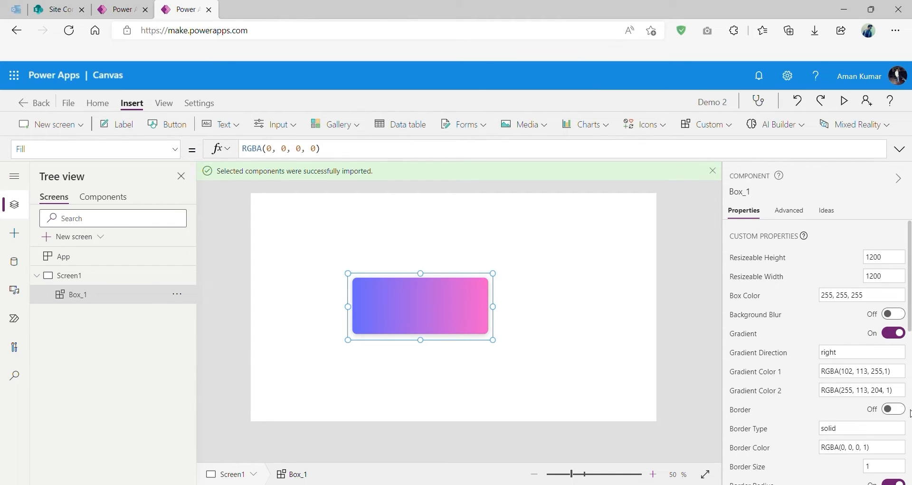
click(887, 373)
text(0.4)
click(627, 328)
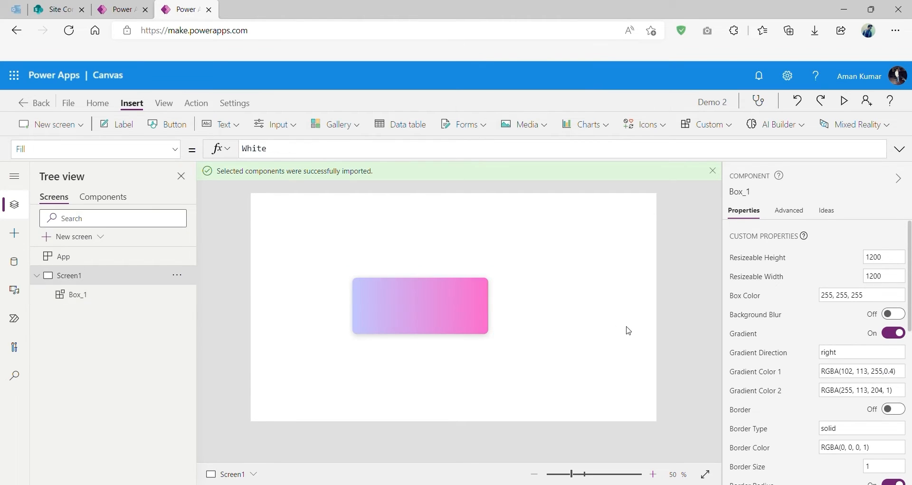
- Set the alpha value of the box's Gradient Color 1 back to 1
click(432, 314)
click(893, 392)
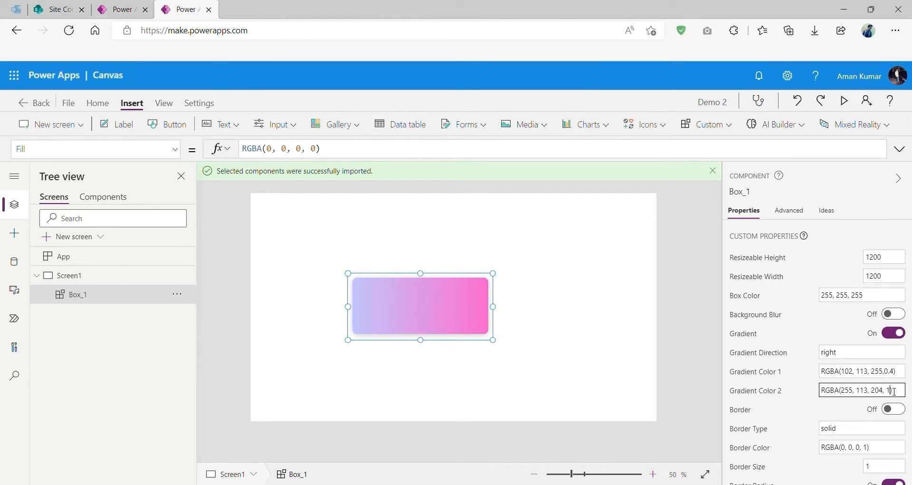
double_click(888, 373)
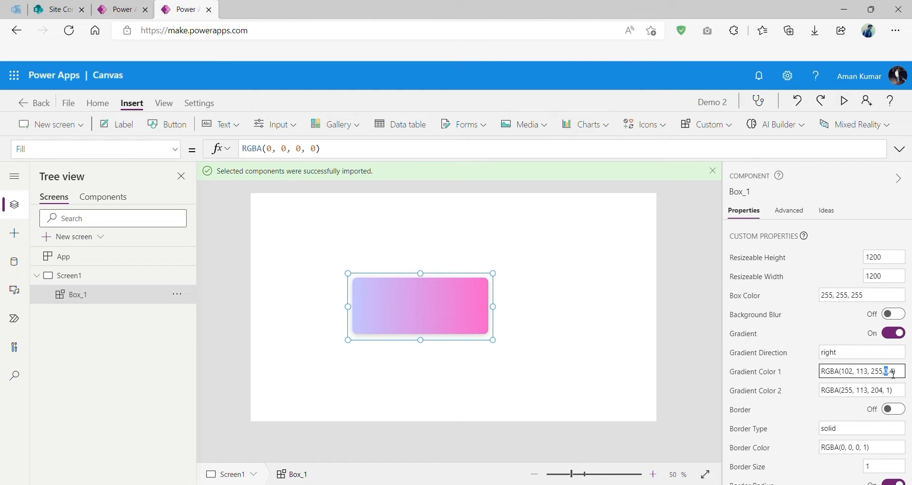
text(1)
click(547, 315)
- Turn off the box's gradient and move the box higher on the canvas
click(481, 319)
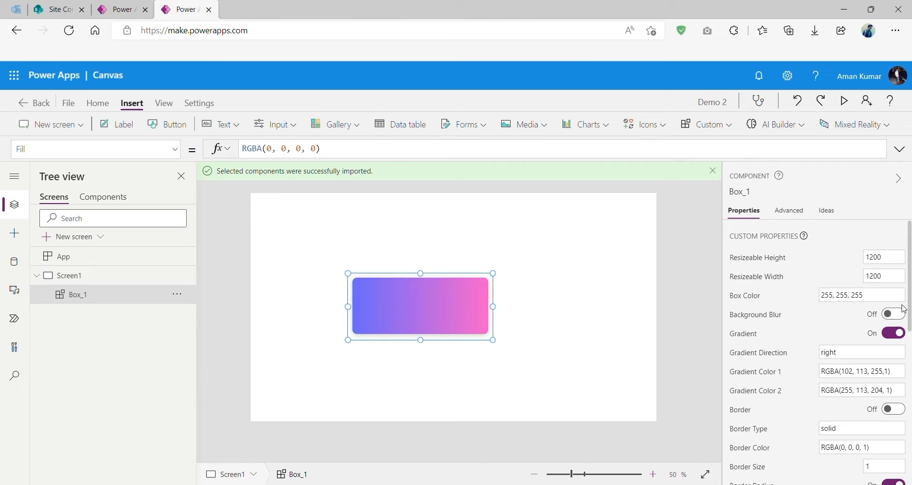
click(891, 332)
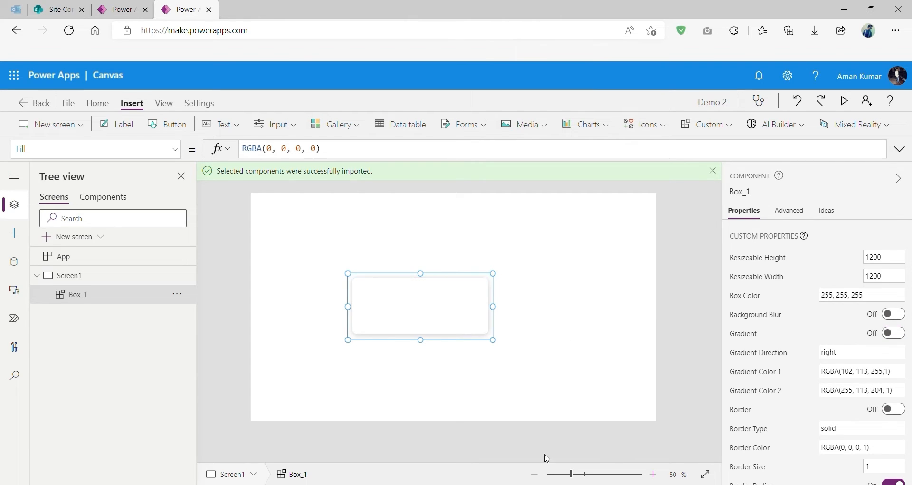
drag(480, 316, 508, 280)
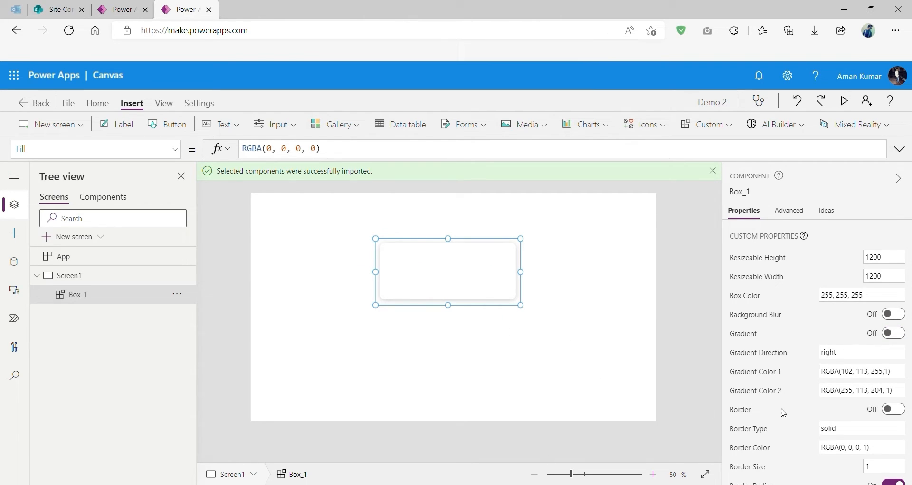
- Turn on the box's border with a Border Size of 4, and move the box down toward the canvas centre
scroll(781, 414, down, 1)
click(892, 369)
double_click(870, 428)
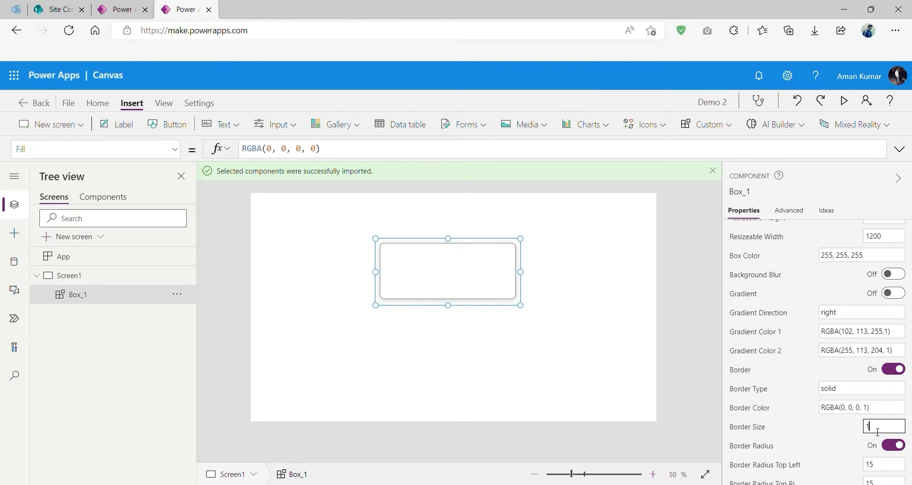
click(610, 402)
drag(480, 289, 477, 337)
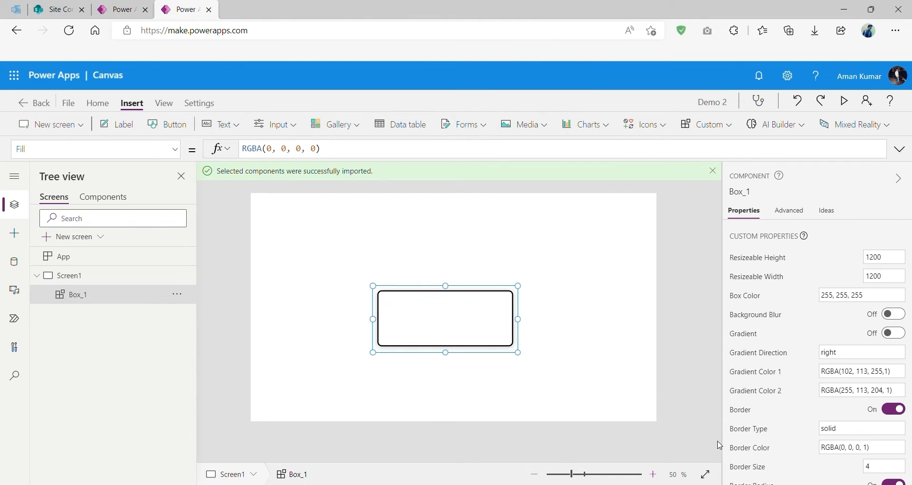
- Set the box's Border Type to dashed
click(527, 360)
click(521, 349)
scroll(885, 415, down, 1)
double_click(830, 392)
text(dashed)
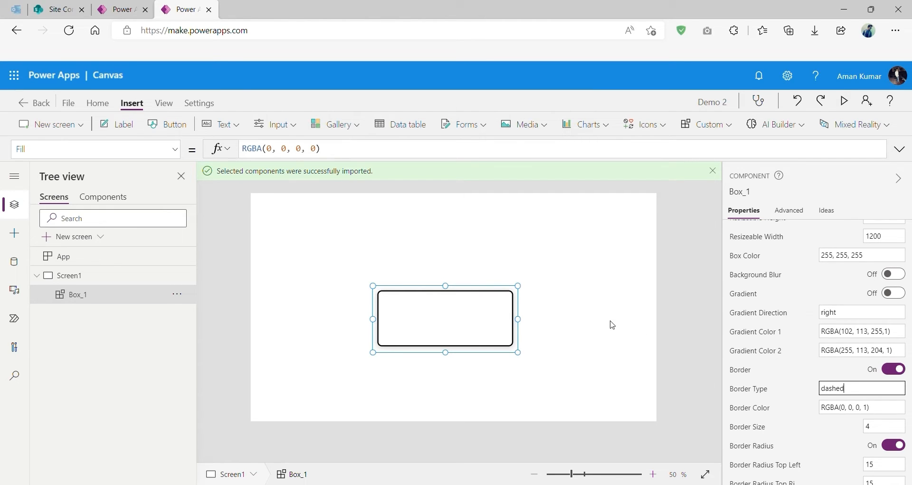
click(612, 325)
- Set the box's Border Color to RGBA(113, 113, 113, 1) and shift the box slightly up and to the left
click(424, 325)
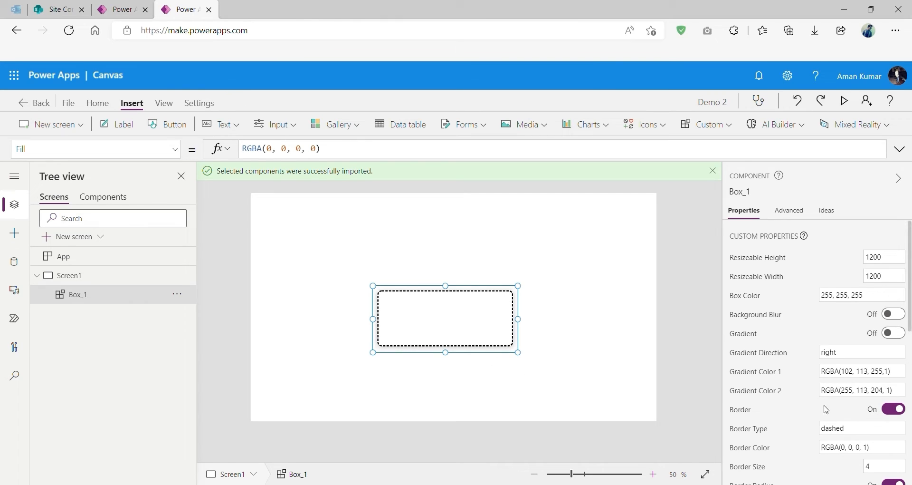
scroll(810, 398, down, 2)
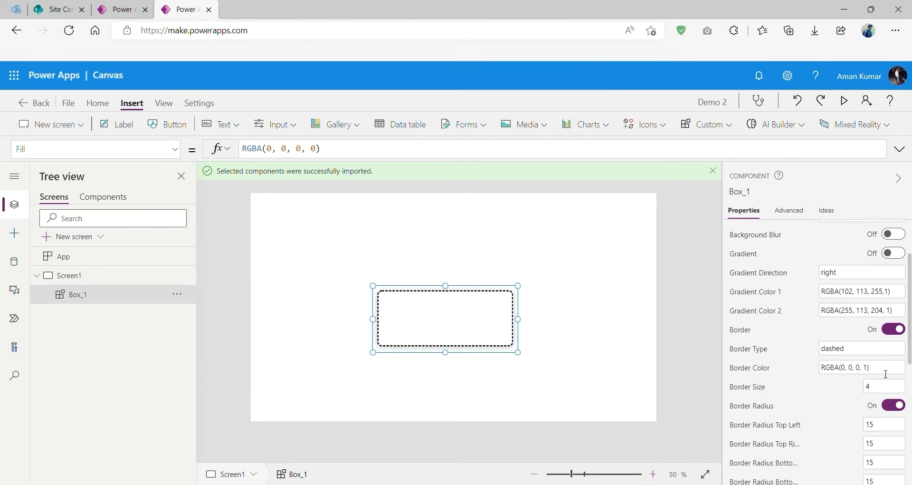
double_click(846, 368)
text(113)
text(113)
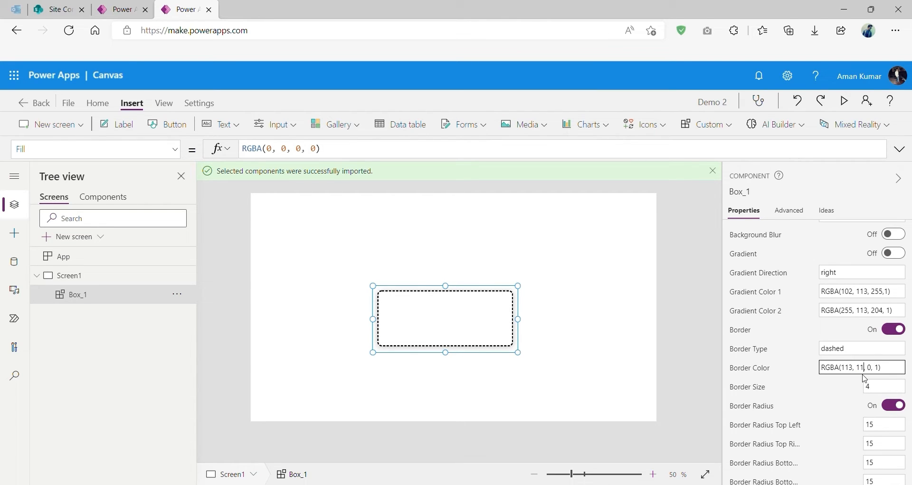
text(113)
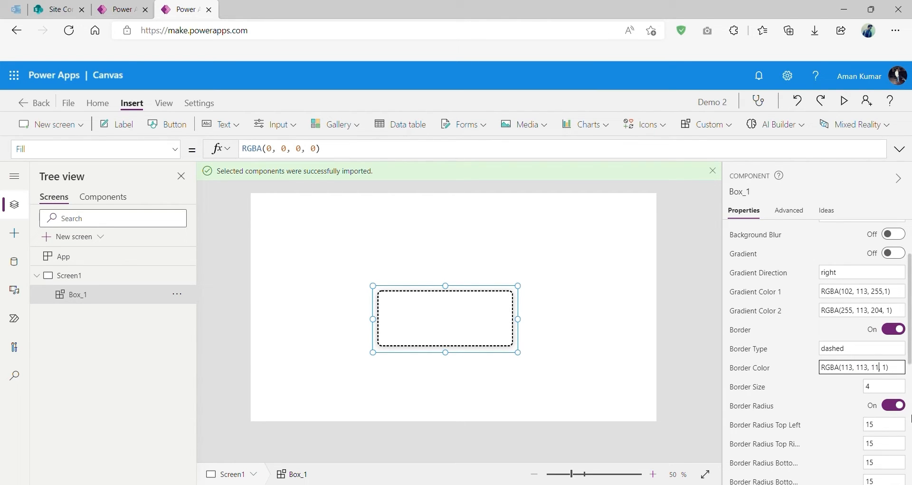
click(599, 406)
click(451, 317)
drag(451, 318, 442, 314)
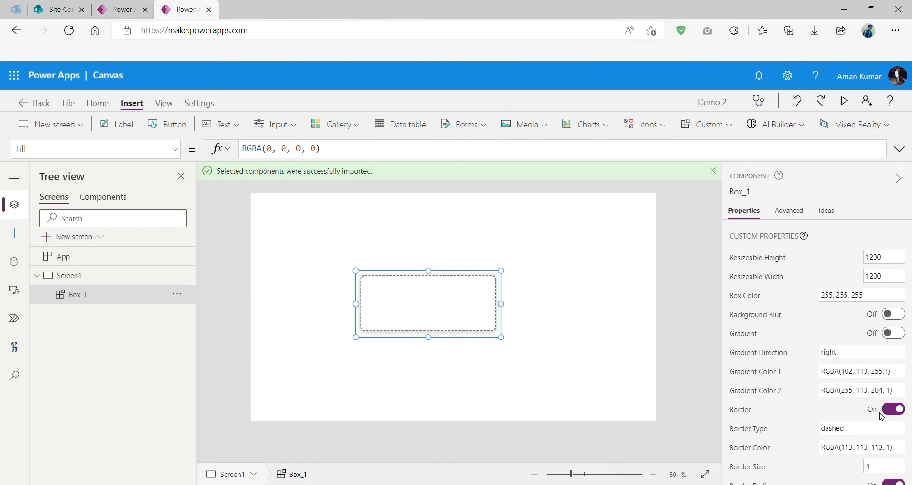
- Set the alpha value of the box's Border Color to 0.5
click(892, 391)
scroll(873, 364, down, 2)
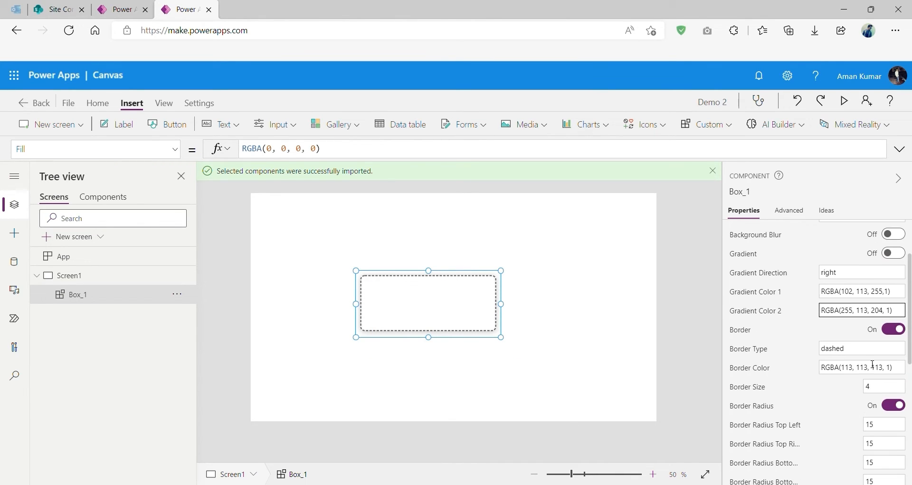
double_click(890, 369)
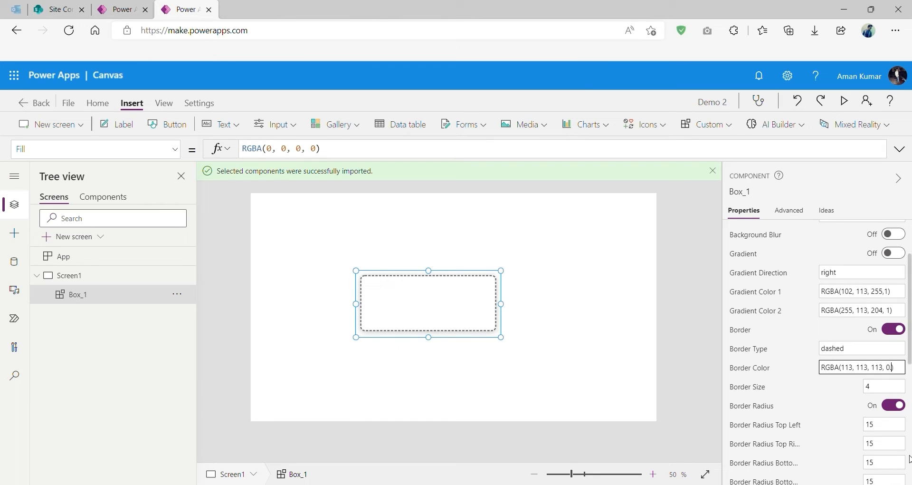
click(465, 361)
- Set the alpha value of the box's Border Color back to 1
click(458, 315)
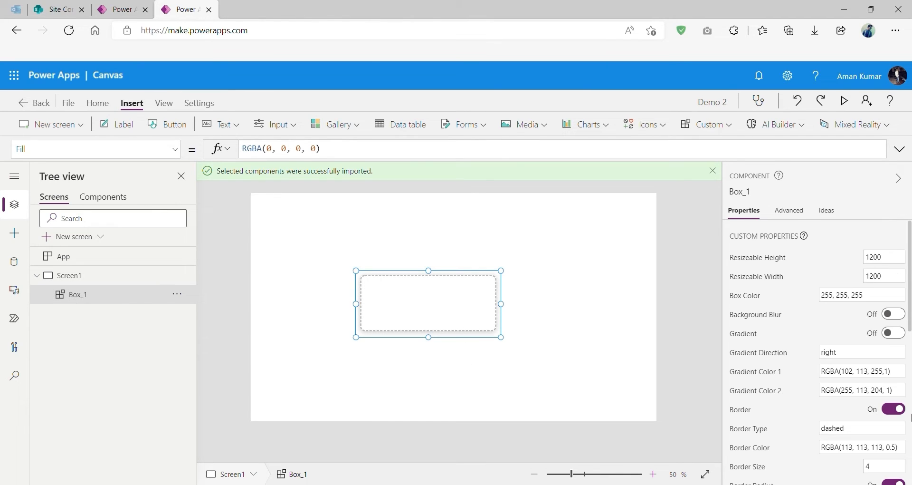
double_click(893, 448)
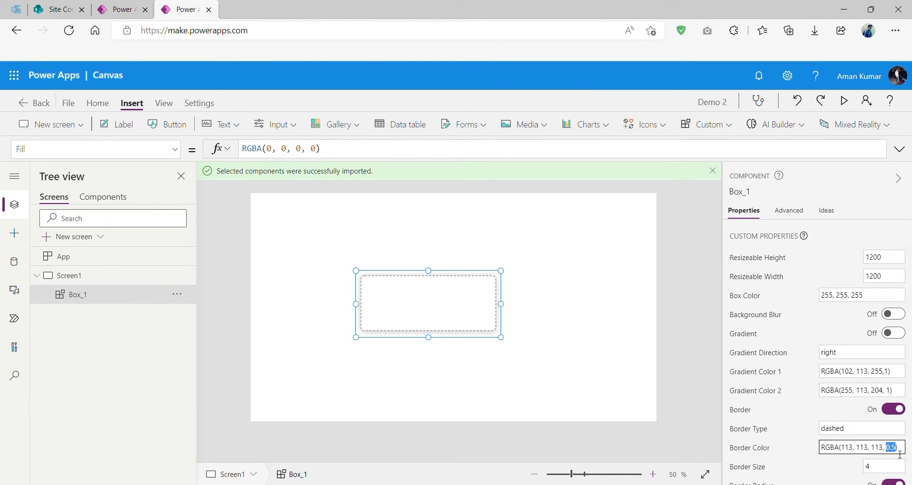
text(1)
click(594, 367)
click(458, 319)
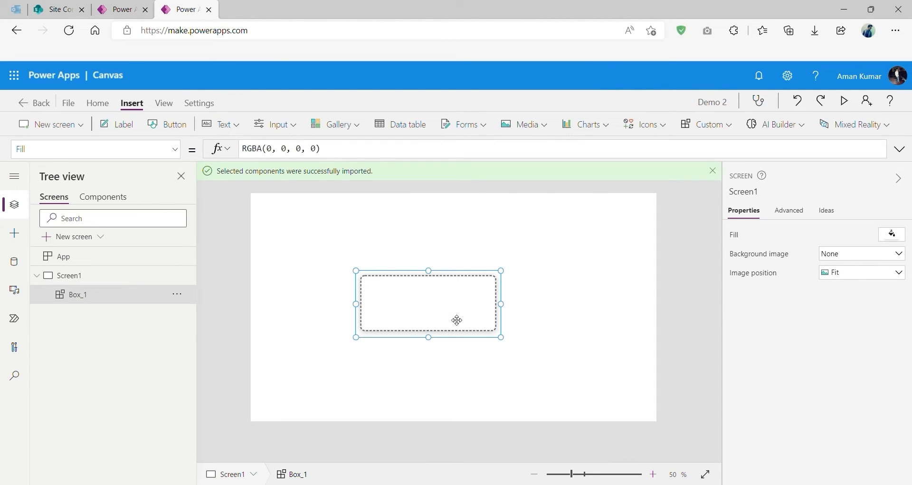
- Turn off the box's Border and Border Radius
scroll(803, 411, down, 2)
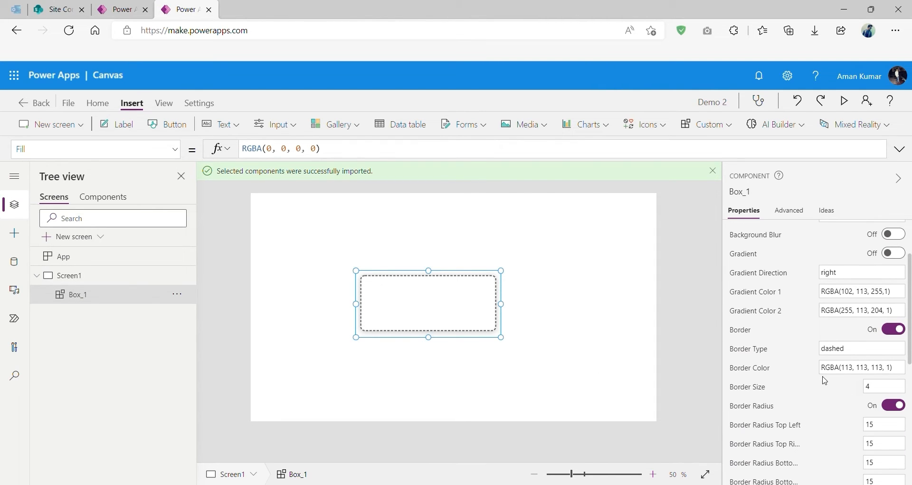
click(894, 329)
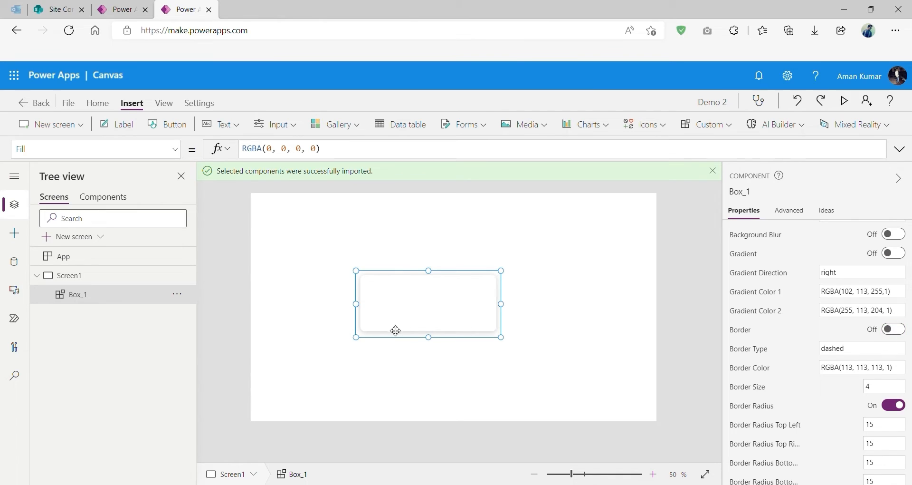
scroll(733, 416, down, 1)
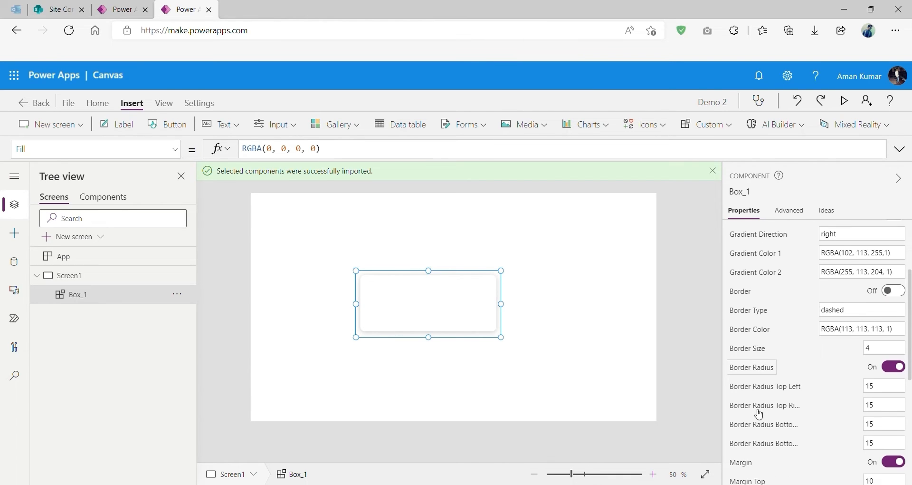
click(892, 366)
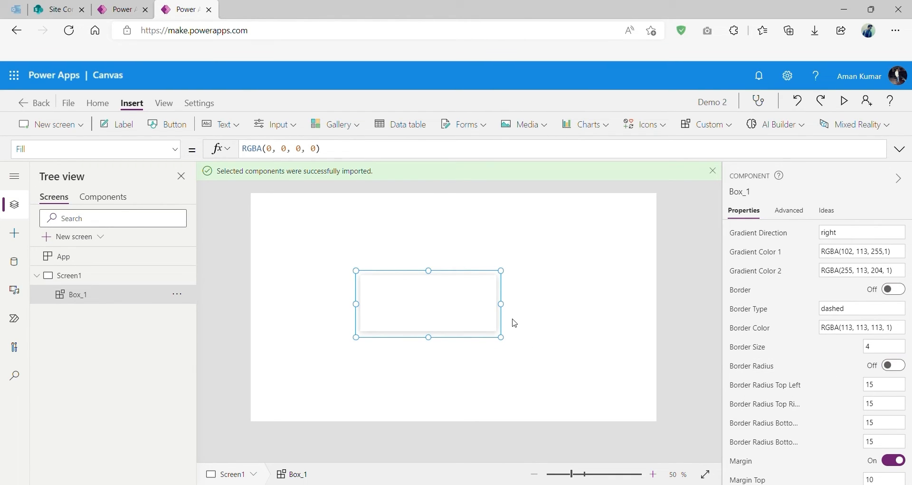
- Enlarge the box to roughly twice its width and height and move it up and to the left on the canvas
drag(505, 340, 599, 399)
drag(553, 340, 470, 301)
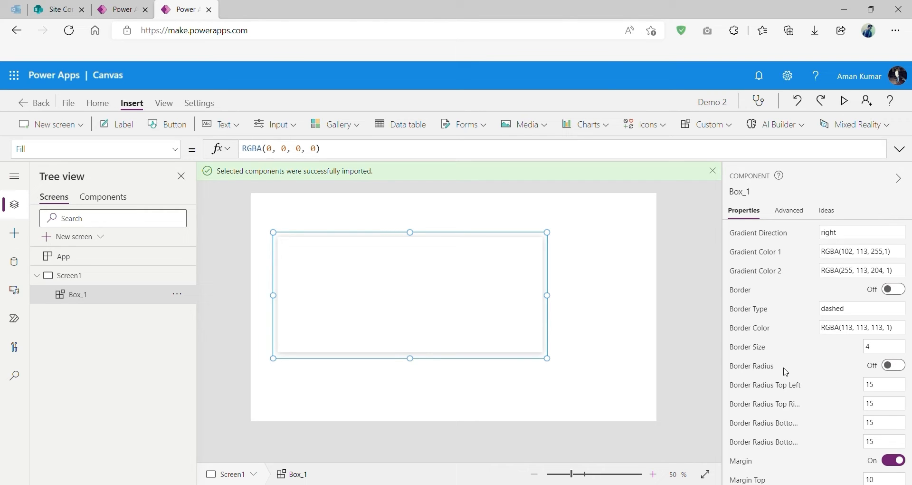
- Turn the box's Border Radius back on with a top-left radius of 100, and move the box down and to the right
click(890, 365)
click(872, 384)
click(590, 267)
drag(409, 304, 471, 330)
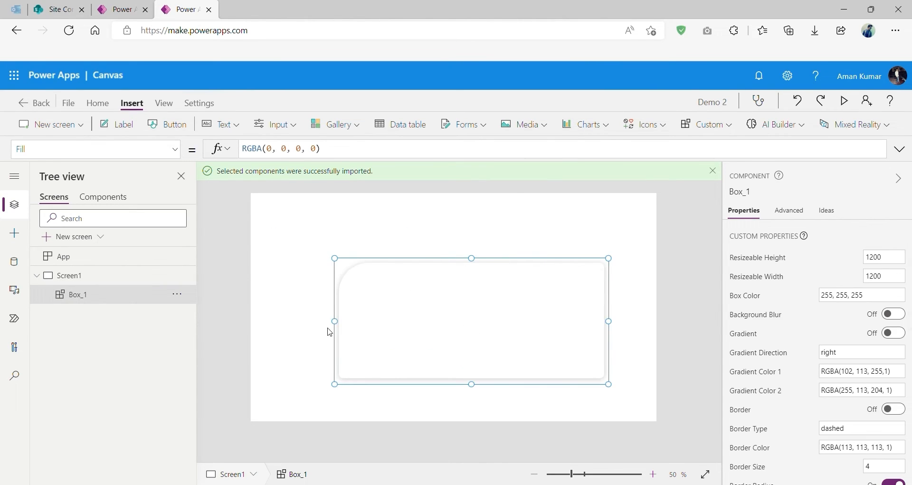
- Set the box's bottom-left border radius to 100
scroll(780, 413, down, 8)
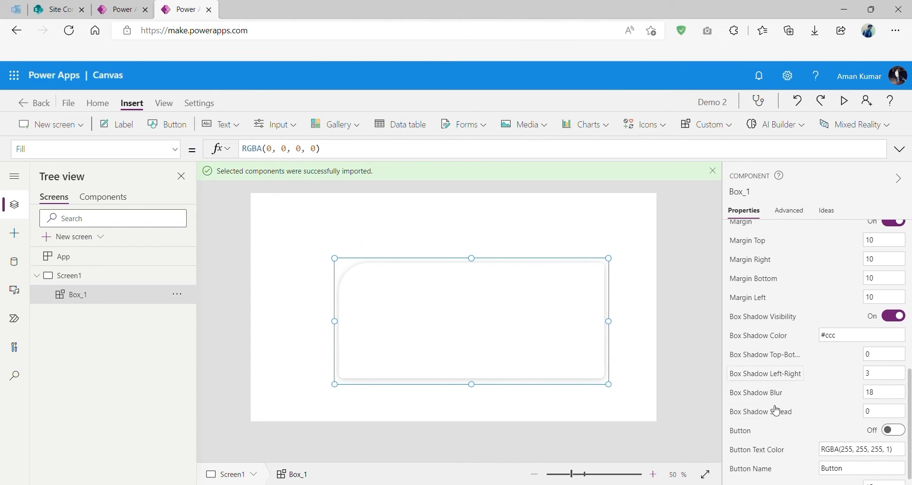
scroll(756, 336, up, 3)
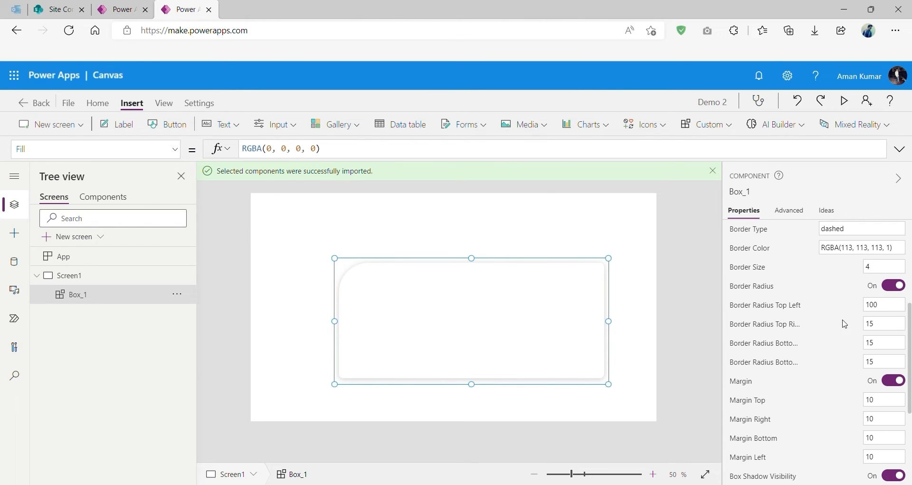
click(892, 349)
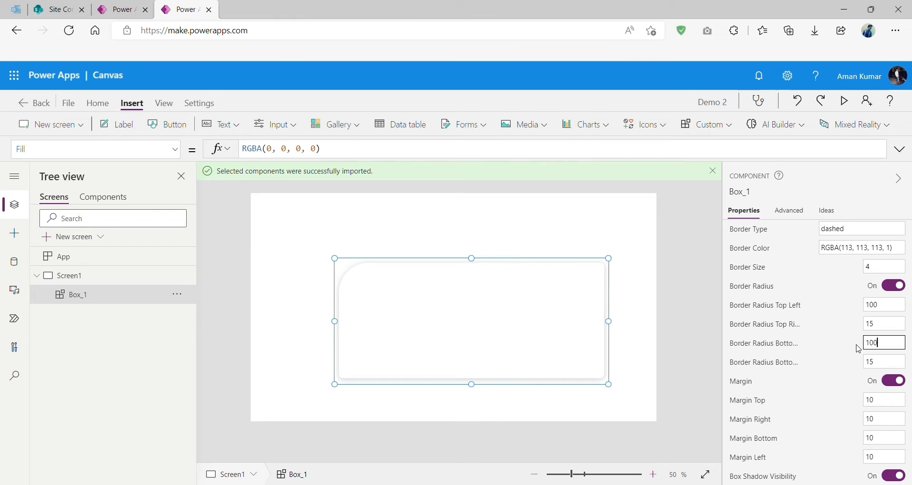
click(689, 340)
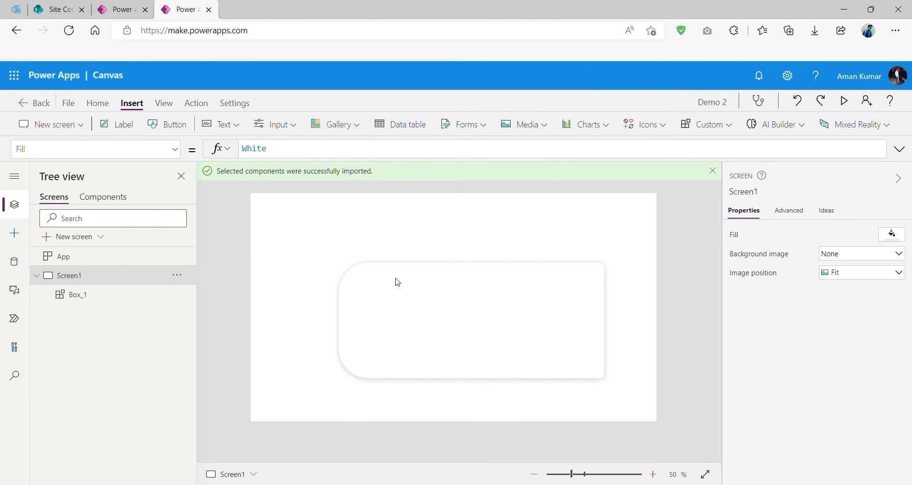
- Set the box's top-right and bottom-right border radii to 100 and reposition the box nearer the middle of the canvas
click(381, 316)
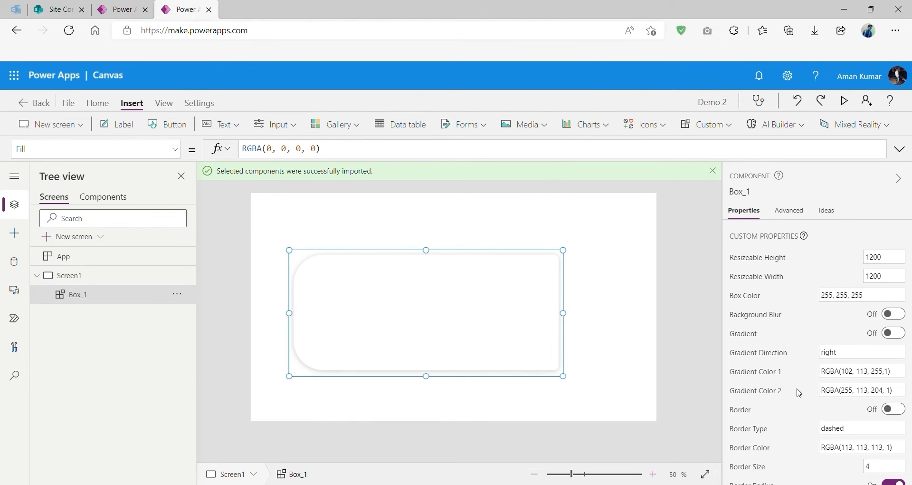
scroll(811, 409, down, 3)
scroll(811, 409, down, 2)
scroll(811, 409, up, 1)
click(869, 284)
text(10)
click(869, 322)
click(624, 352)
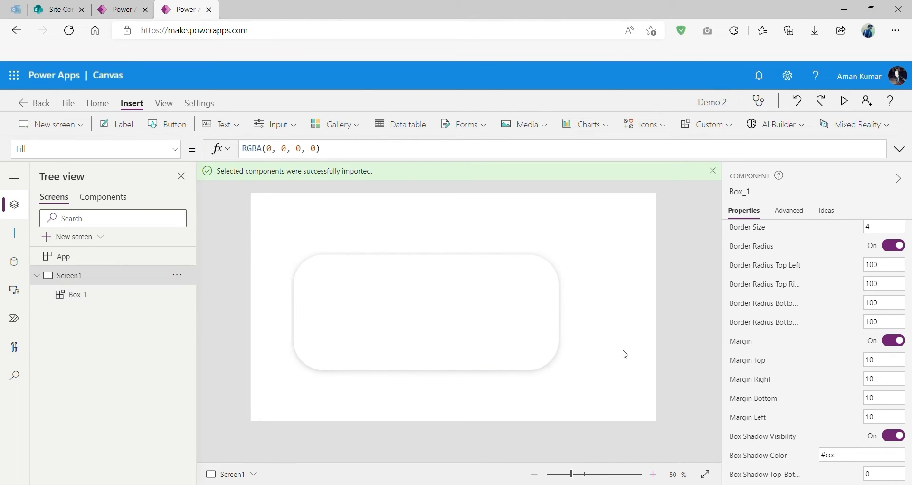
drag(487, 346, 493, 340)
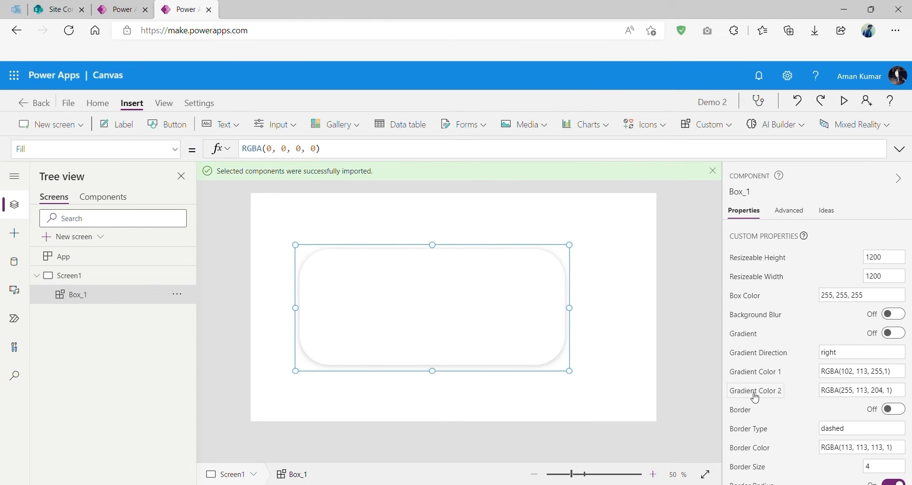
- Turn off the box's Margin and set Margin Top to 50
scroll(784, 402, down, 7)
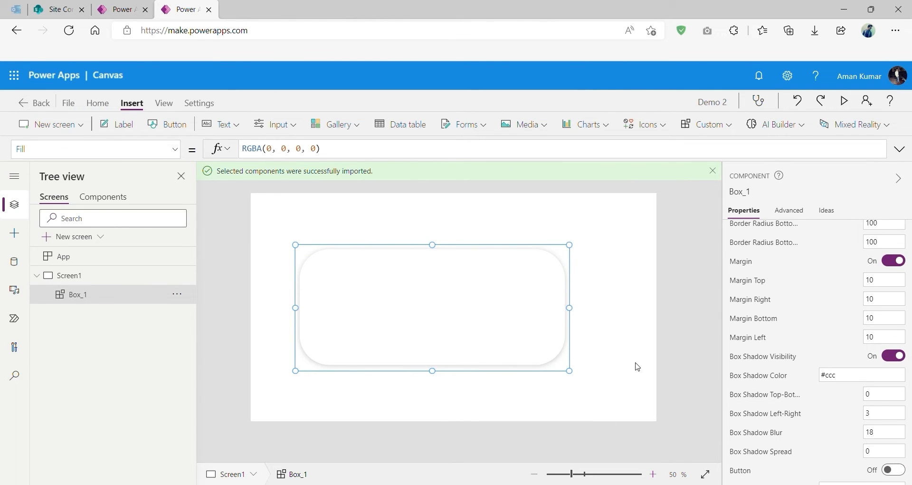
scroll(841, 402, down, 2)
scroll(848, 389, up, 6)
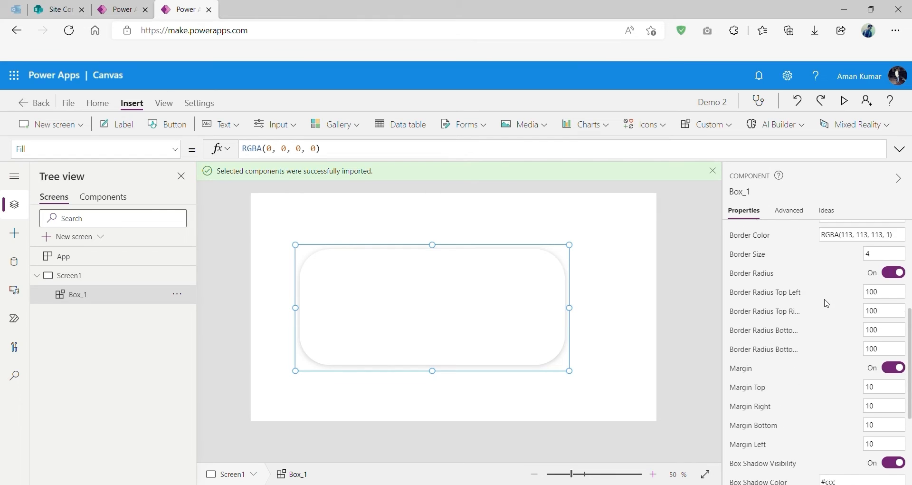
scroll(843, 370, down, 2)
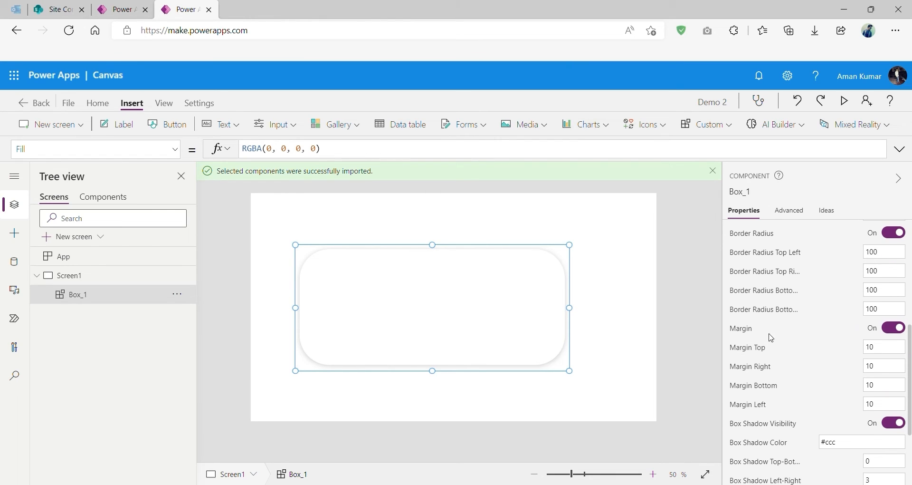
click(893, 327)
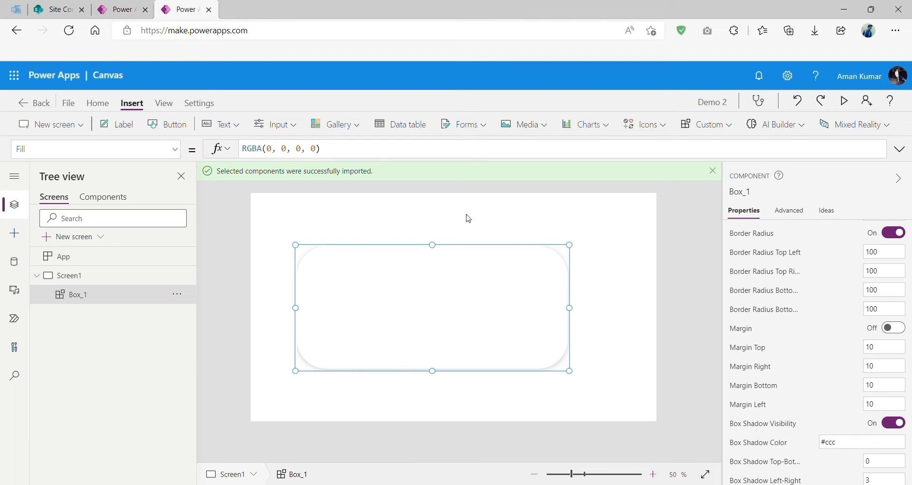
text(50)
click(623, 308)
- Set the box's Margin Left to 50
click(480, 305)
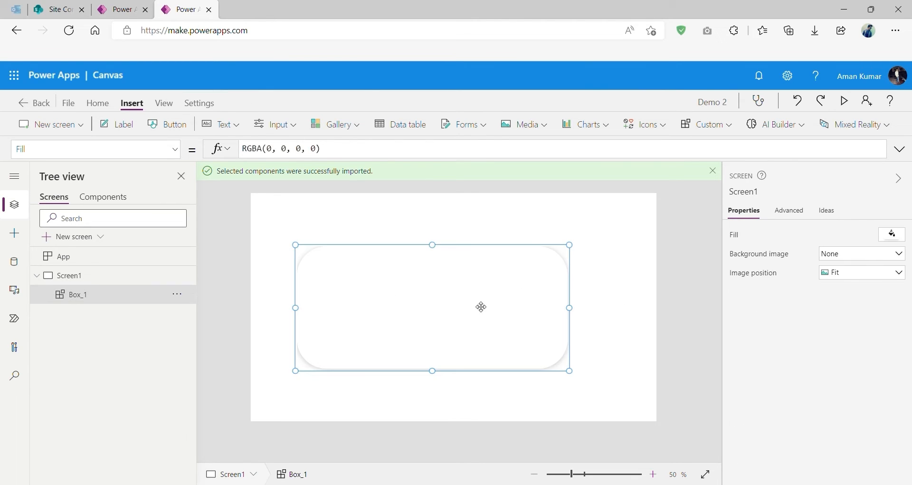
scroll(725, 397, down, 4)
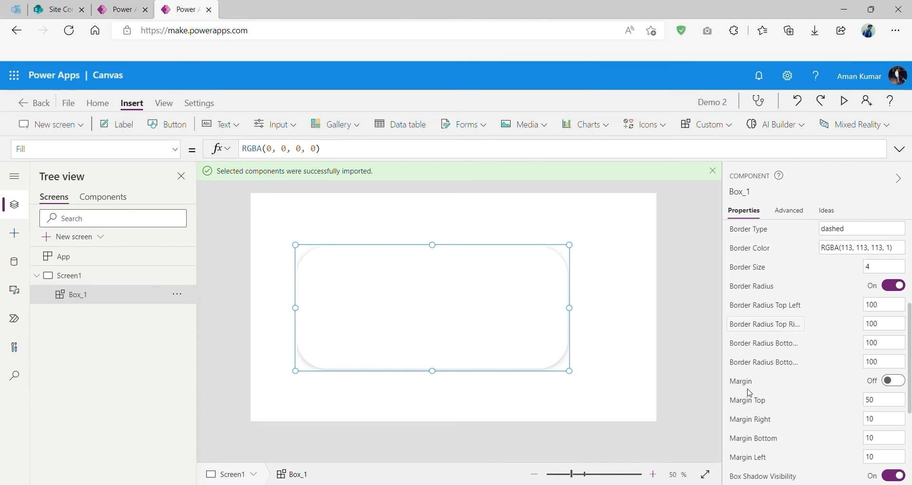
scroll(760, 351, down, 3)
click(875, 259)
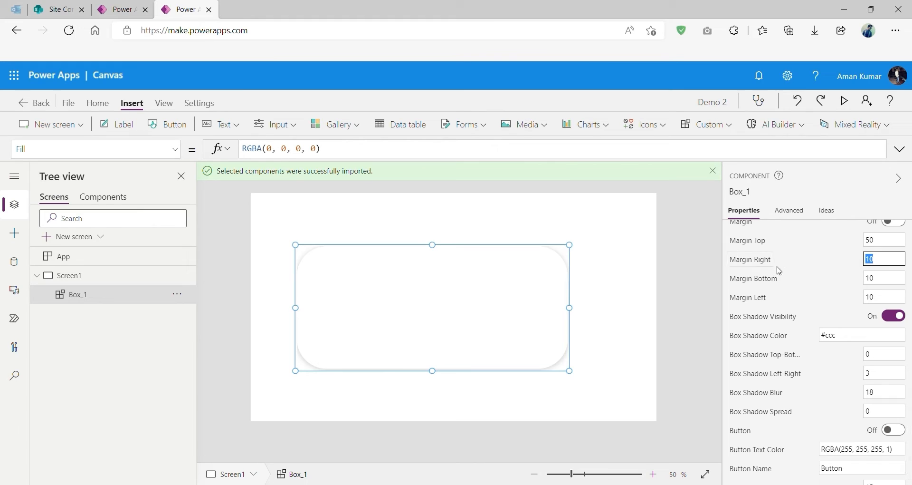
click(876, 299)
click(576, 318)
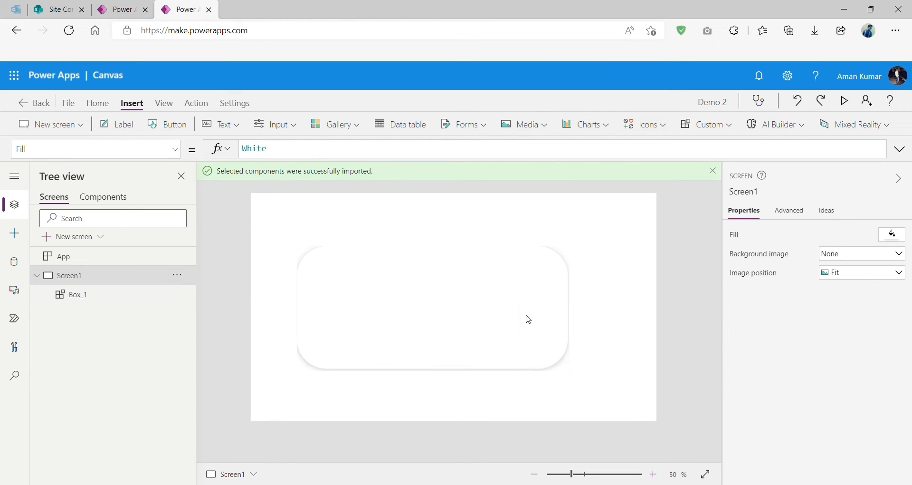
- Turn the box's Margin back on and toggle it off and on again to compare the effect
click(471, 333)
scroll(797, 401, down, 6)
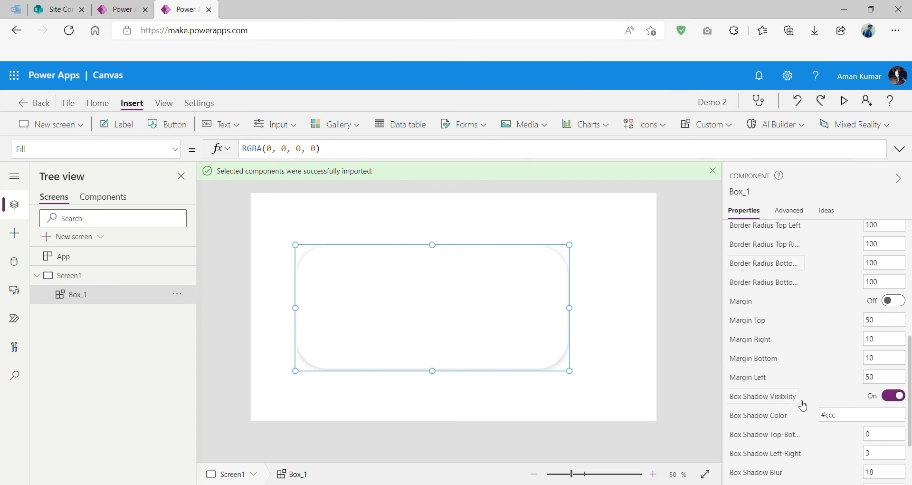
click(896, 301)
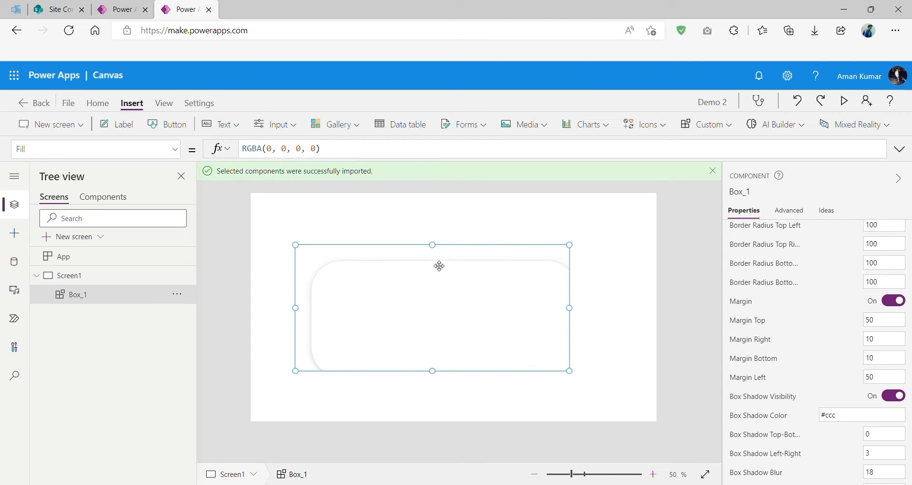
click(896, 304)
click(894, 304)
- Set the box's Margin Top and Margin Left back to 10
drag(895, 327, 859, 325)
text(10)
drag(891, 378, 855, 384)
text(100)
key(BackSpace)
key(BackSpace)
key(BackSpace)
text(10)
click(623, 359)
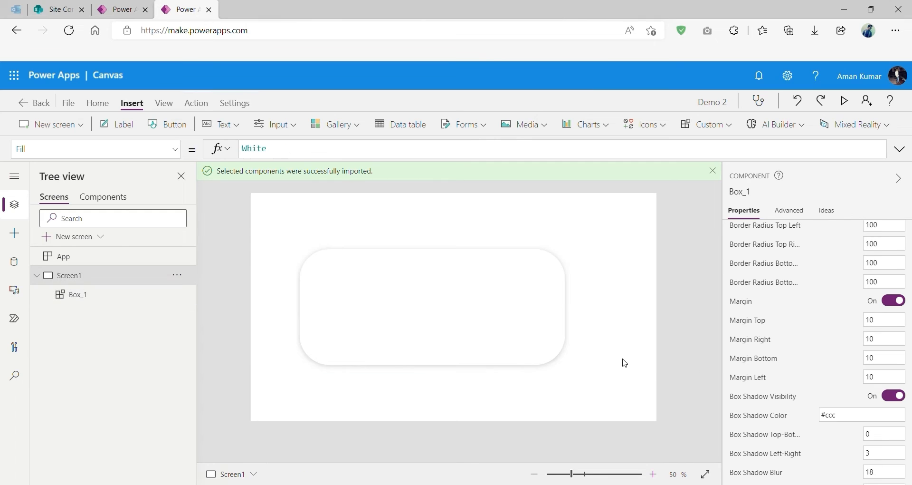
- Turn off the box's Box Shadow Visibility
click(503, 332)
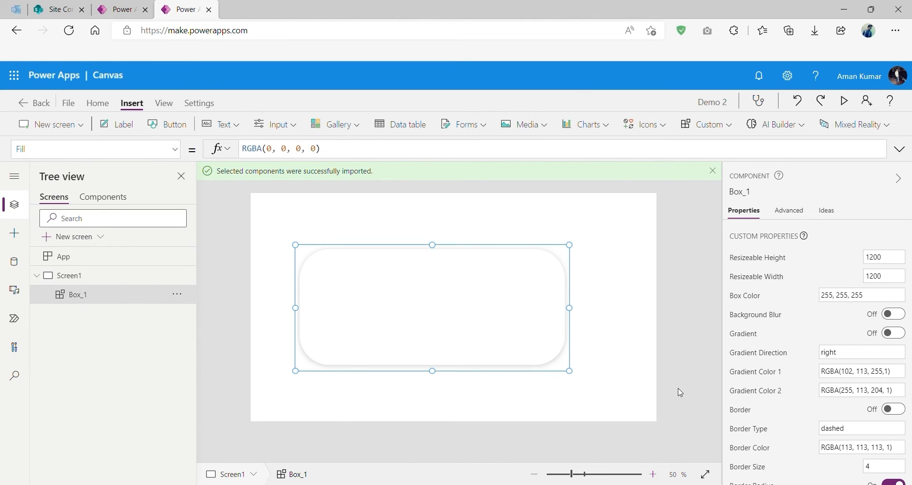
scroll(770, 393, down, 7)
scroll(769, 394, down, 2)
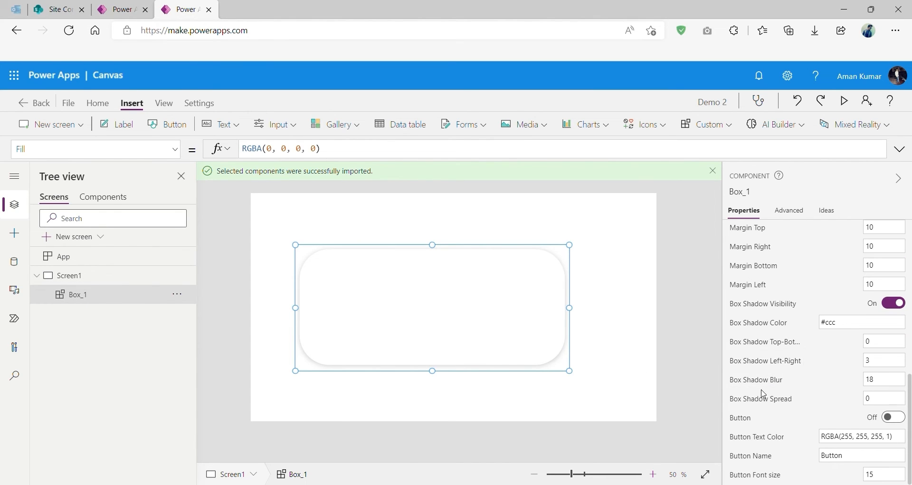
double_click(830, 328)
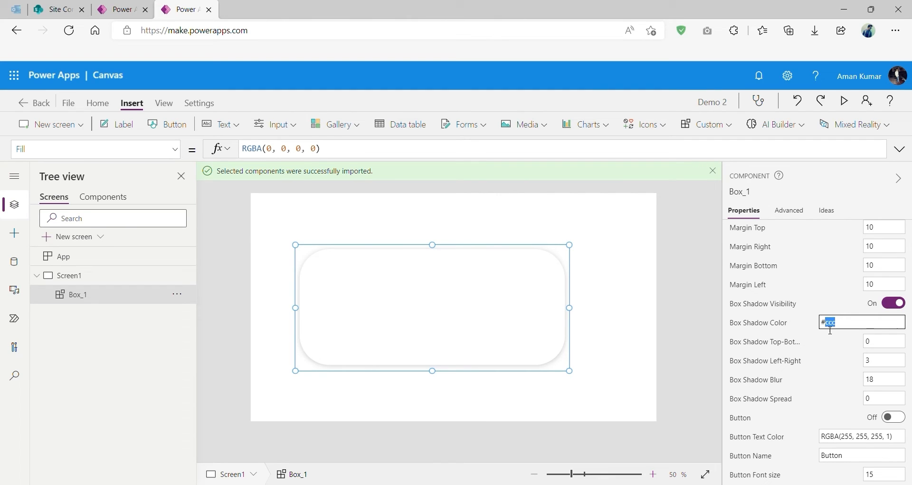
click(884, 304)
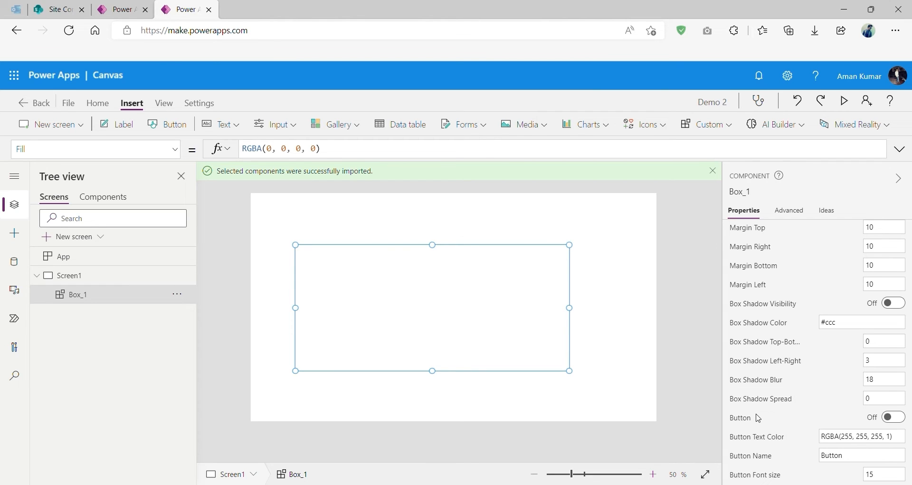
- Switch the box's Gradient on and off again, and turn Box Shadow Visibility back on
scroll(758, 417, up, 10)
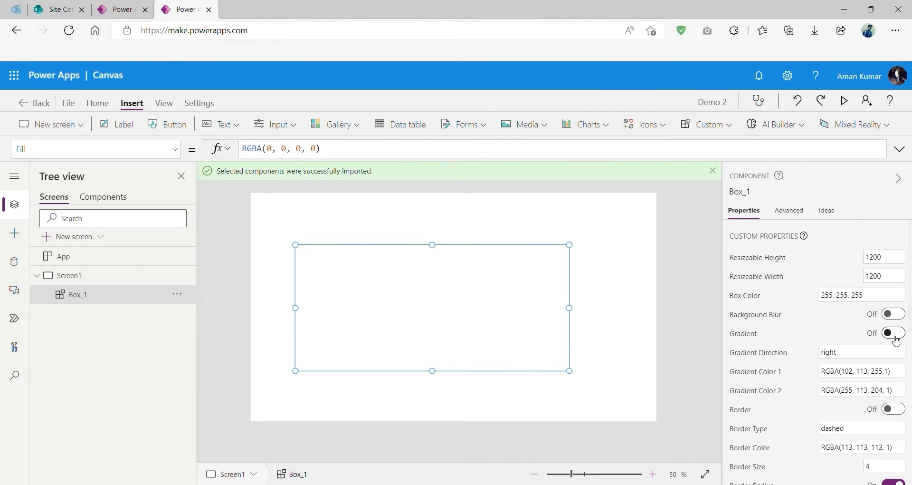
click(897, 338)
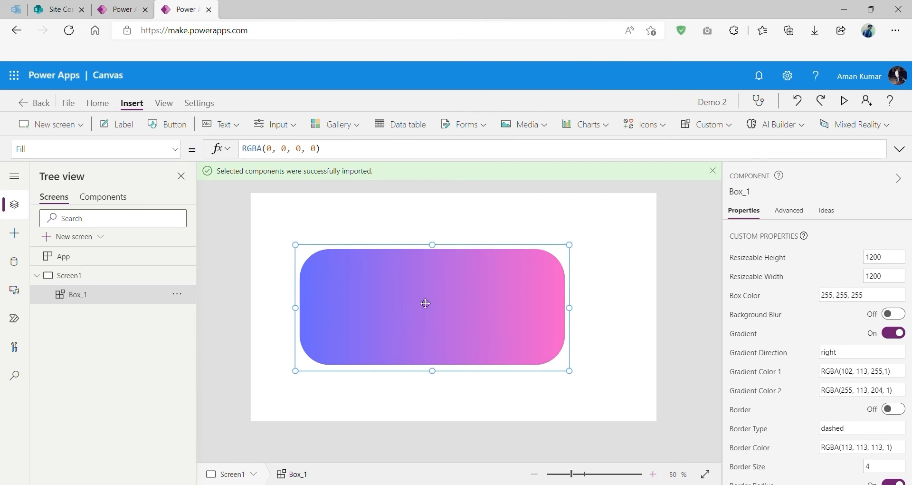
click(894, 332)
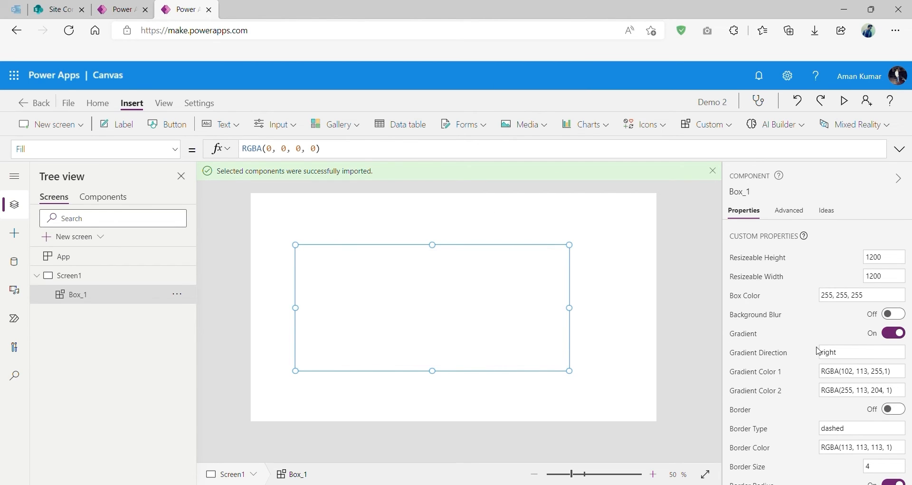
scroll(761, 399, down, 7)
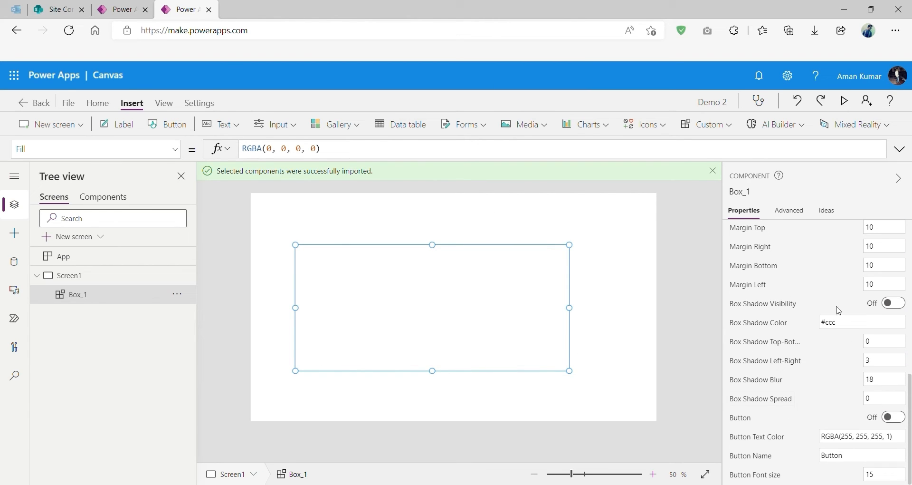
click(893, 303)
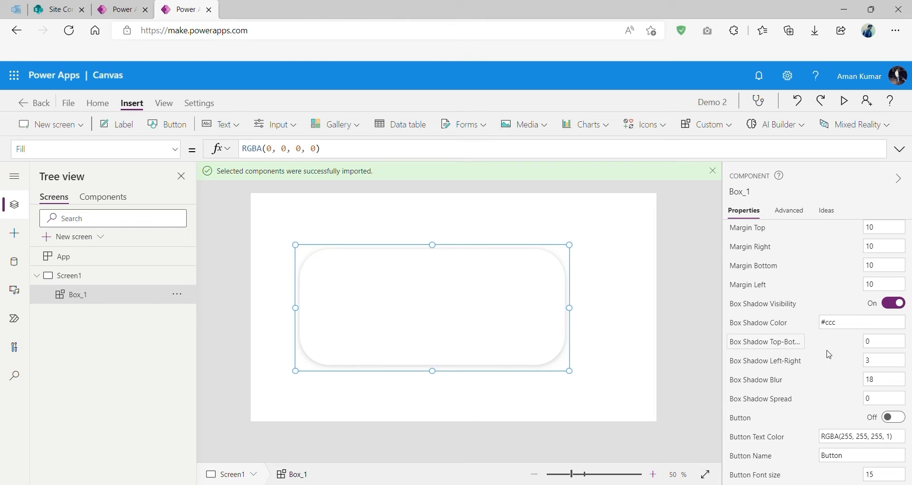
- Set the box's Box Shadow Left-Right value to 32 and reselect the box
click(886, 360)
key(BackSpace)
text(8)
click(583, 375)
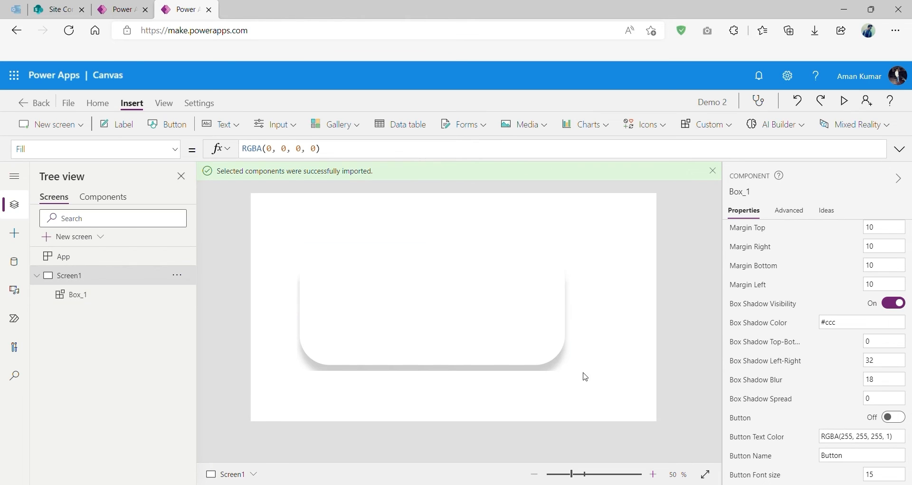
click(540, 354)
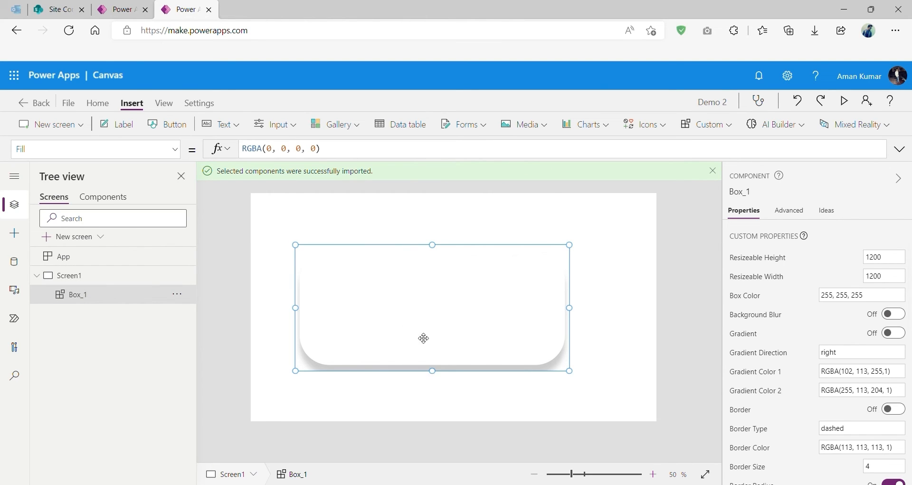
- Set the box's Box Shadow Left-Right value to 16 and reselect the box
click(662, 373)
click(517, 329)
scroll(817, 394, down, 8)
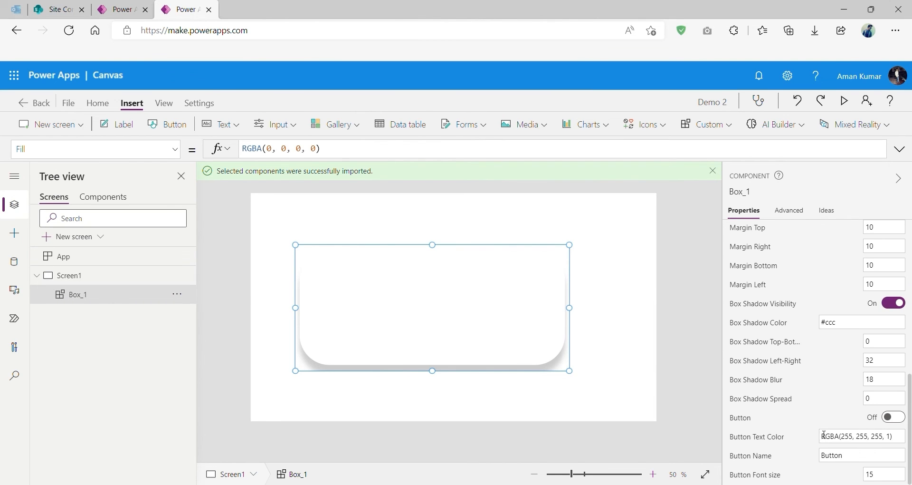
double_click(889, 367)
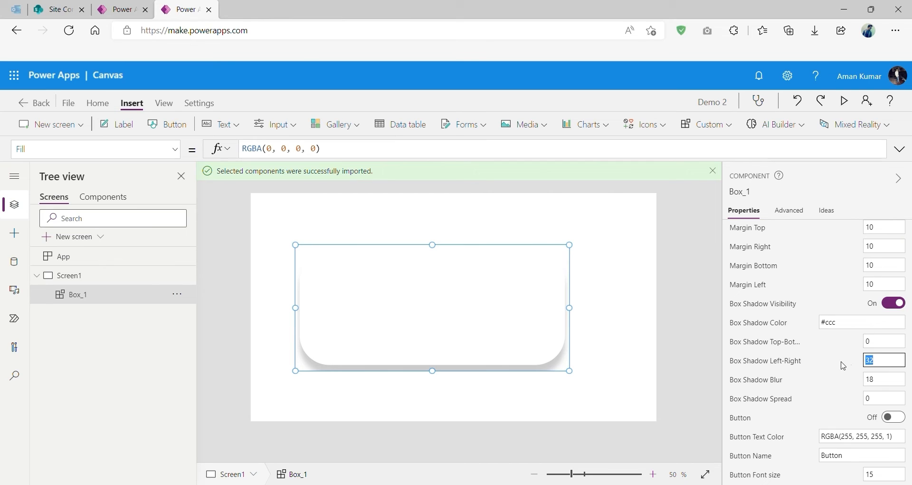
text(21)
click(627, 361)
click(528, 309)
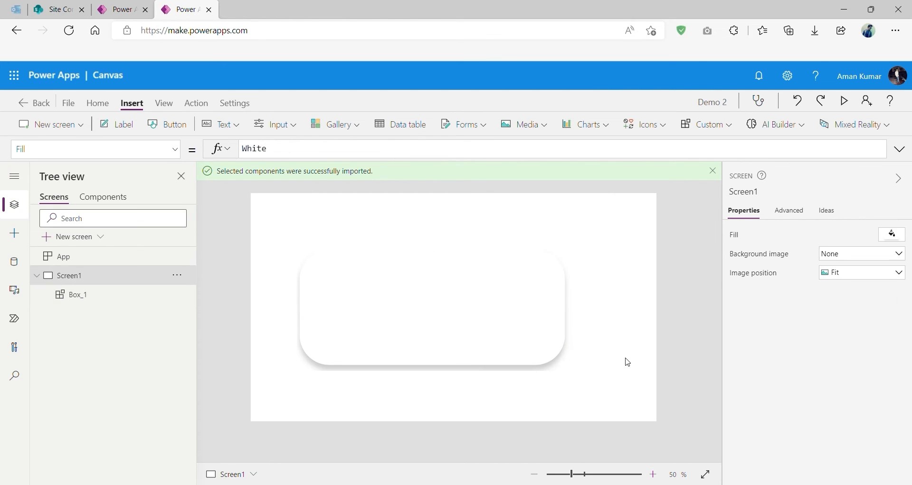
- Set the box's Box Shadow Blur to 0 and reselect the box
scroll(893, 380, down, 8)
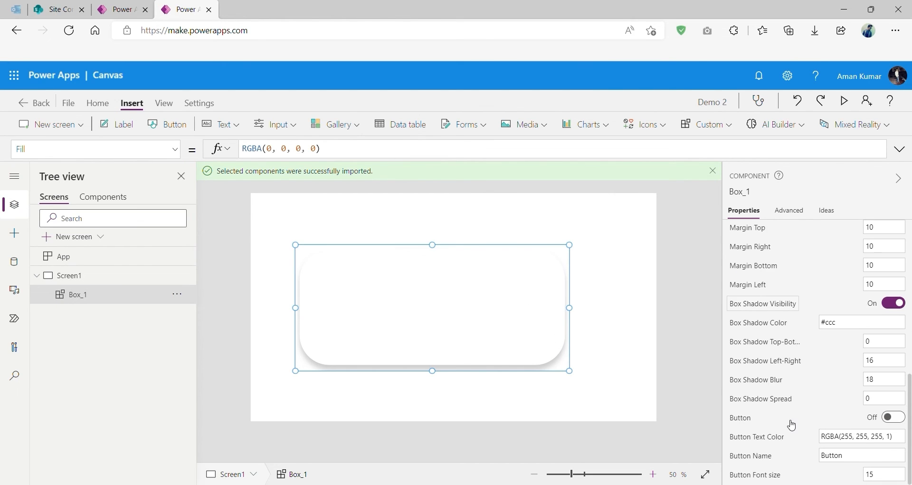
double_click(868, 386)
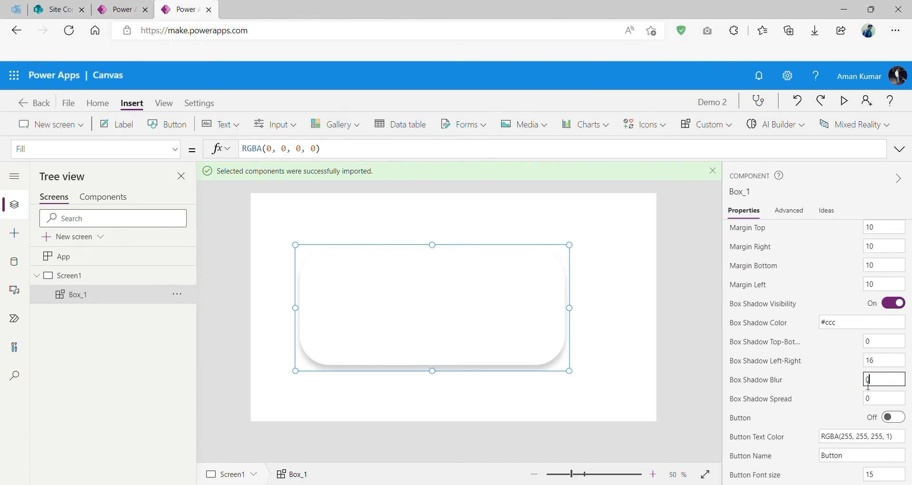
click(657, 360)
click(545, 339)
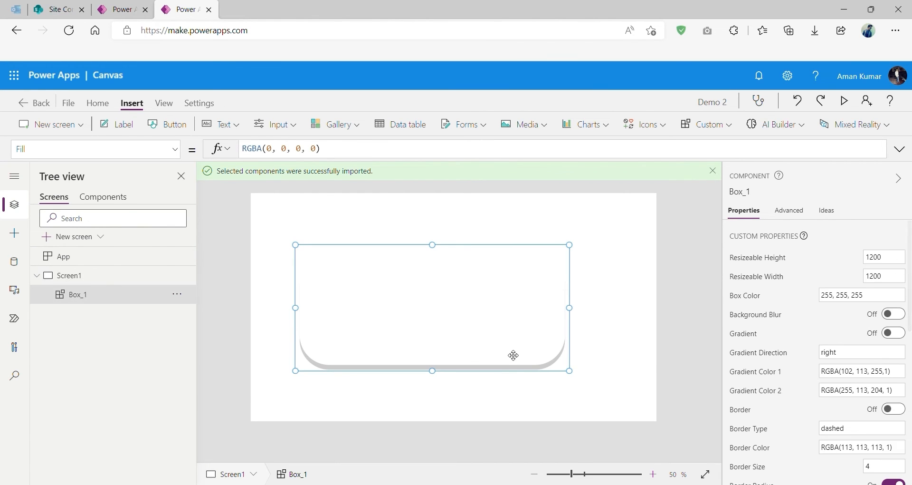
- Try a Box Shadow Spread of -26 on the box
scroll(844, 447, down, 6)
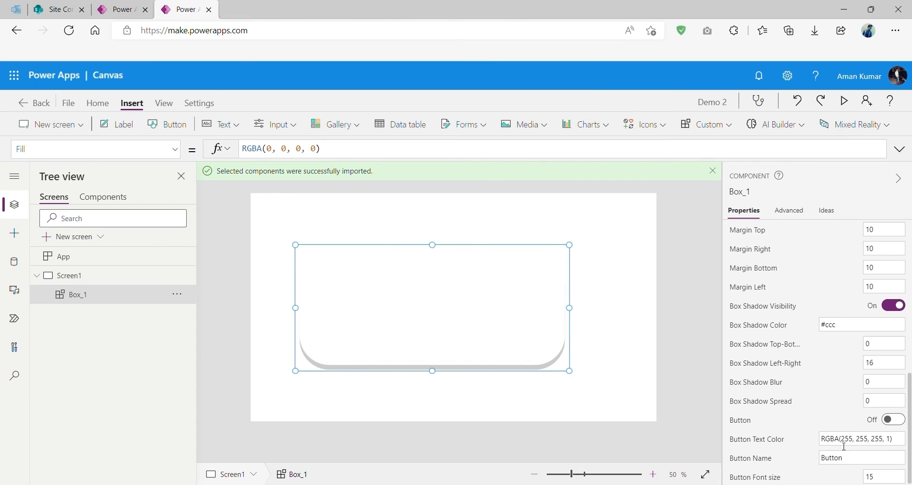
click(888, 405)
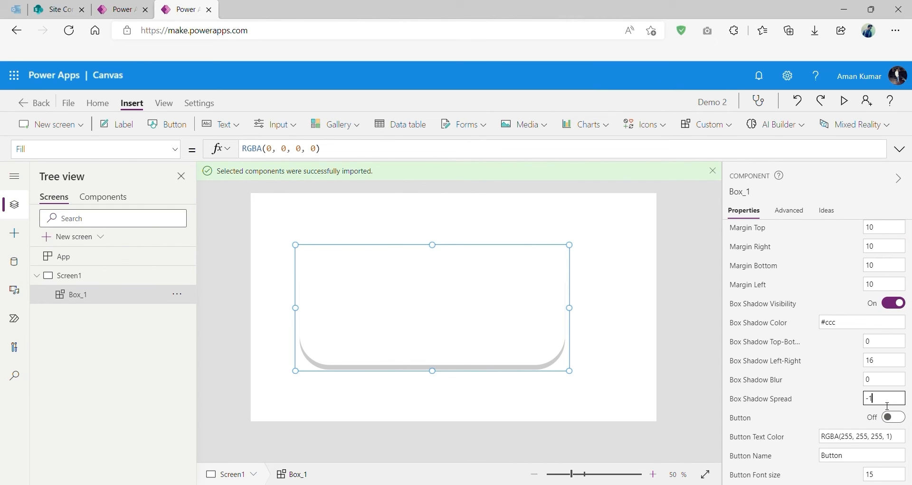
click(657, 355)
click(570, 320)
- Reset the box's BoxShadowSpread formula to 0 and reselect the box
scroll(846, 421, down, 6)
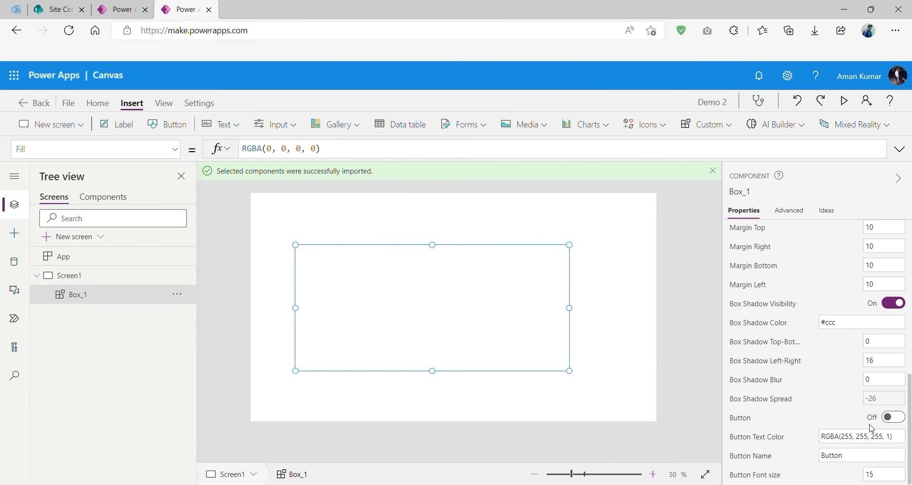
click(879, 401)
click(266, 151)
drag(266, 150, 238, 150)
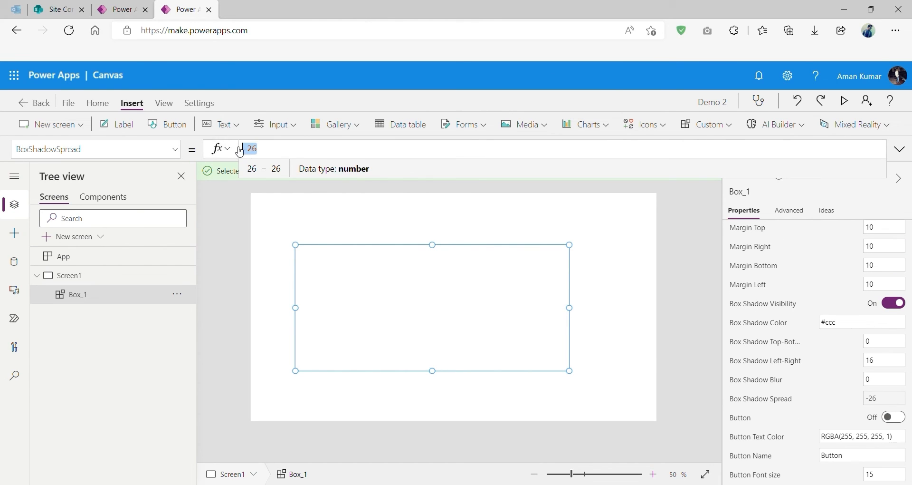
text(0)
click(265, 234)
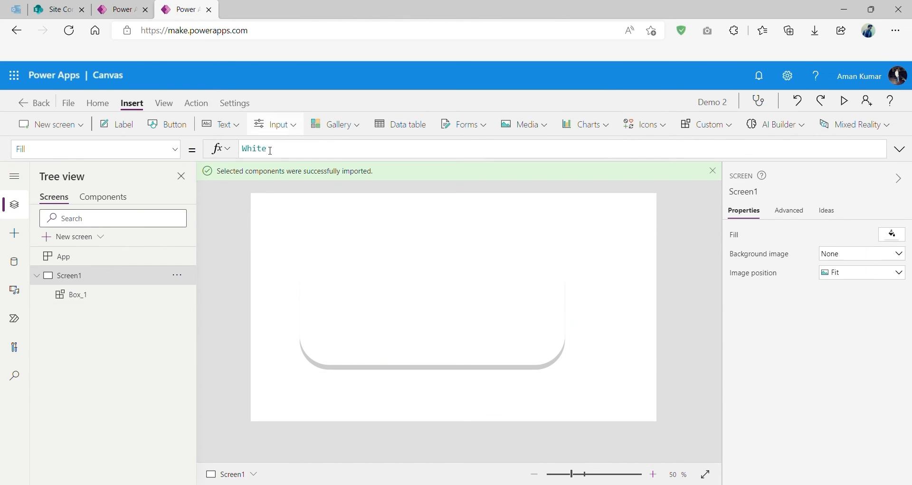
click(449, 254)
- Set the box's Box Shadow Spread to 3 and reselect the box
scroll(836, 439, down, 10)
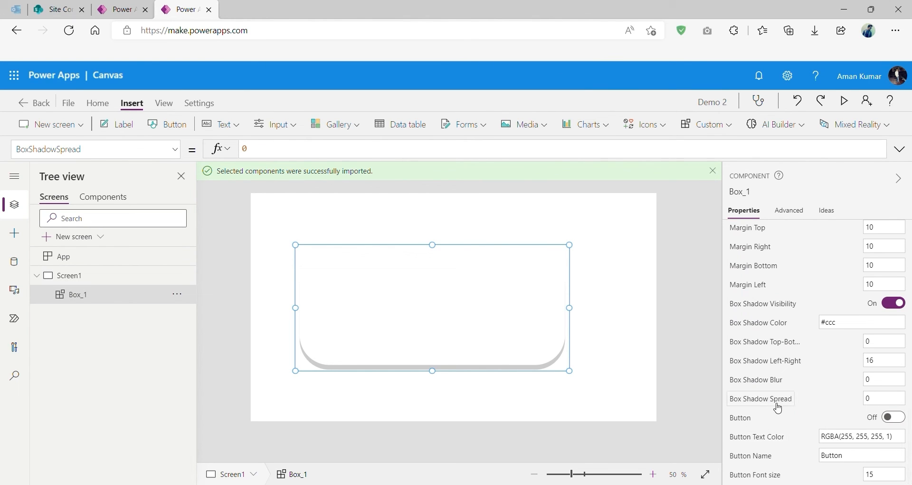
click(864, 399)
click(631, 394)
click(523, 342)
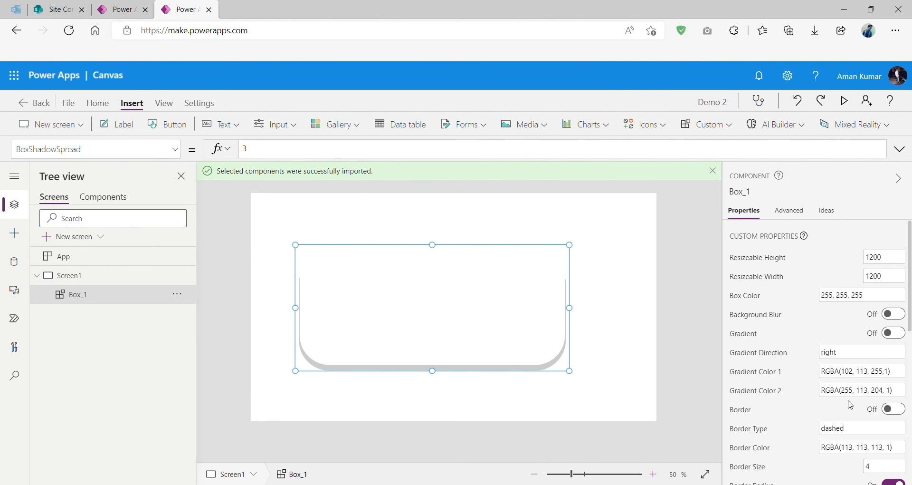
- Increase the box's Box Shadow Spread to 10 and reselect the box
scroll(880, 407, down, 5)
scroll(880, 408, down, 4)
double_click(880, 404)
text(10)
click(594, 377)
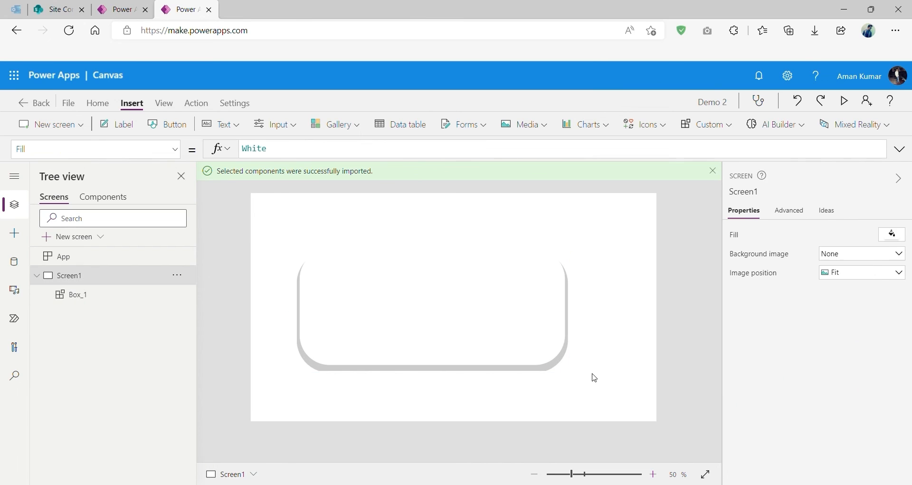
click(535, 363)
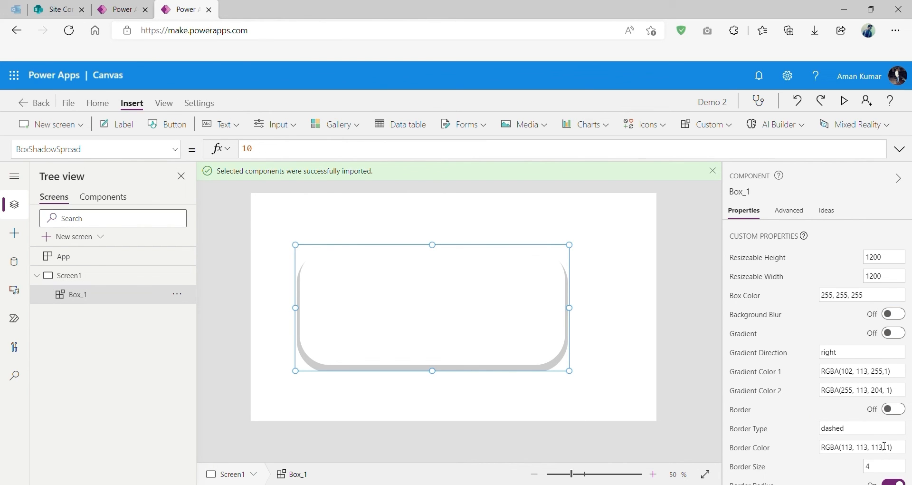
- Set the box's Box Shadow Spread to -6 and reselect the box
scroll(876, 423, down, 4)
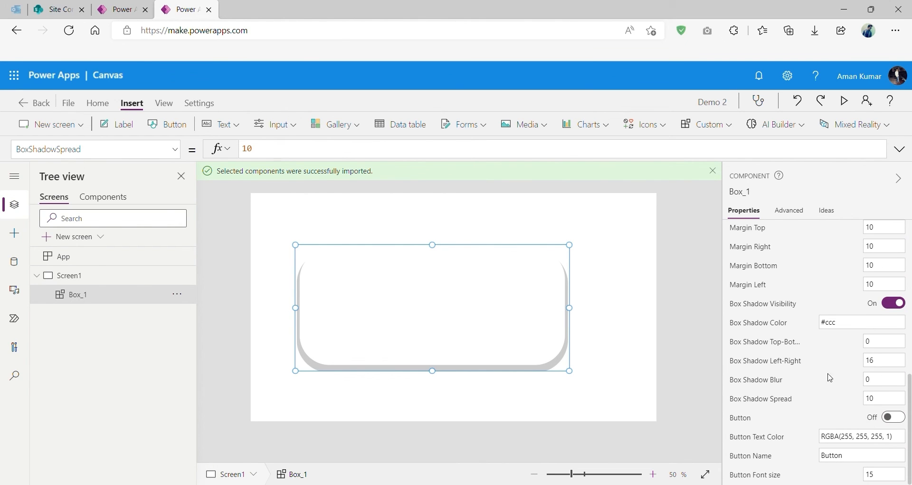
click(889, 399)
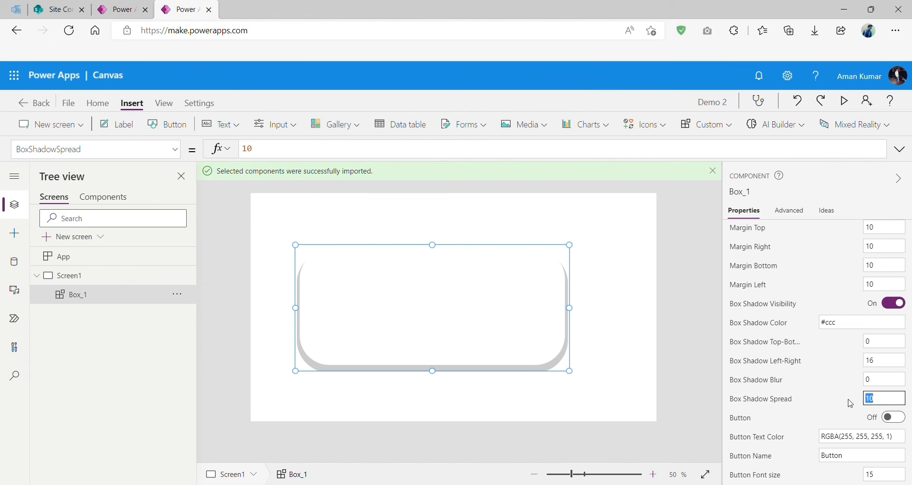
text(4)
click(646, 382)
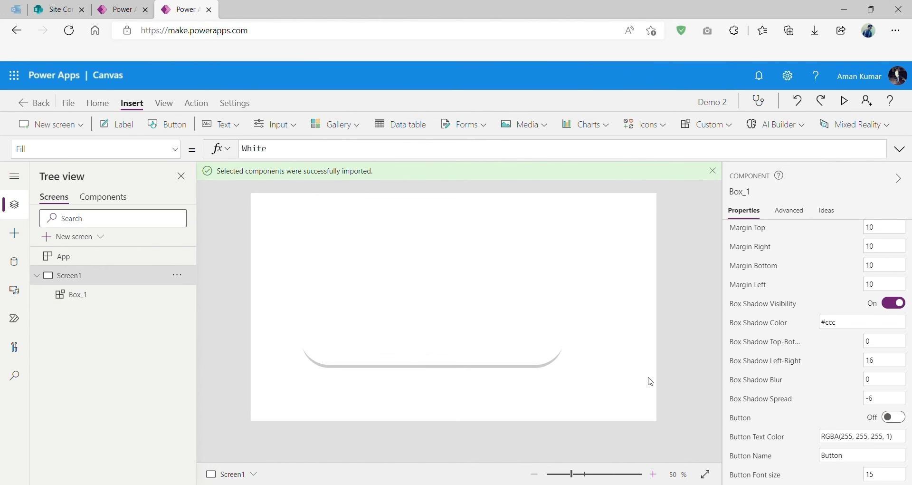
click(478, 310)
- Turn on the box's Button property and reselect the box
scroll(769, 401, down, 8)
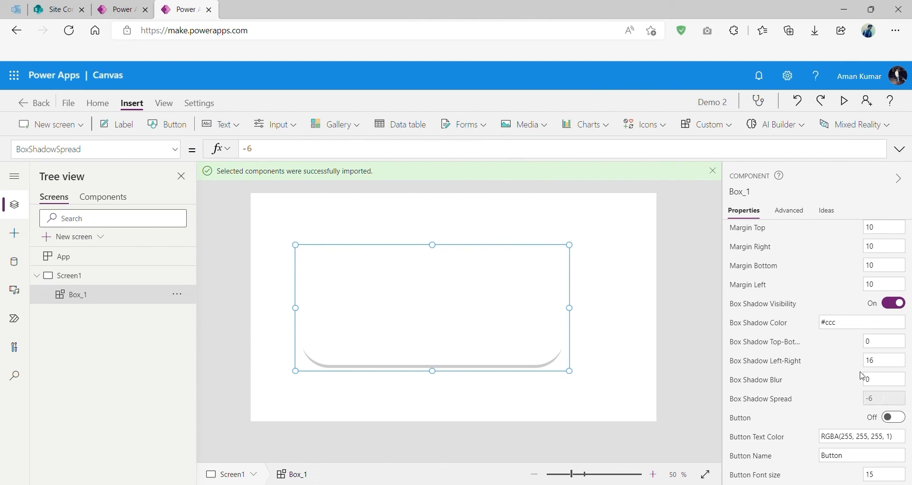
click(898, 417)
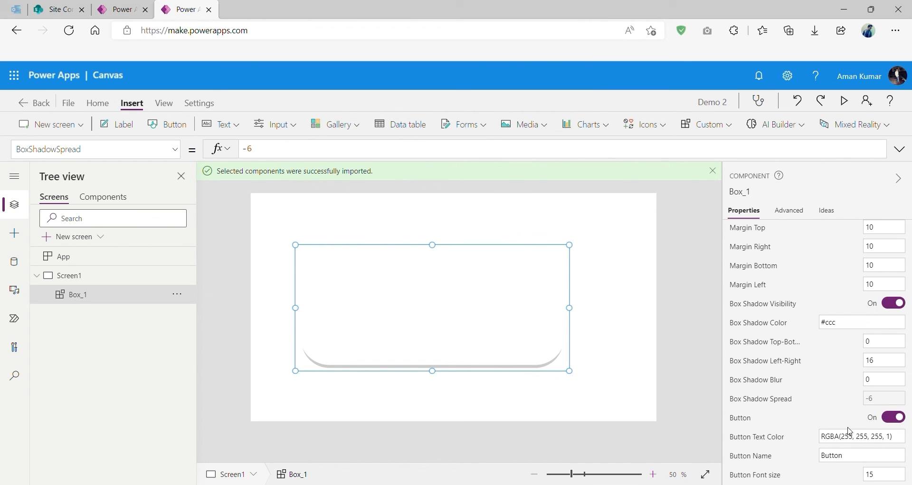
click(656, 375)
click(541, 342)
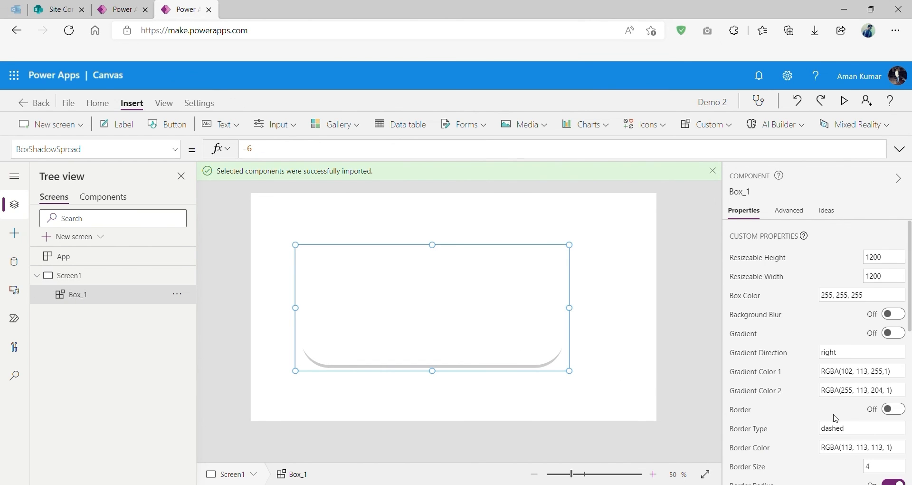
- Turn on the box's Gradient and move the box slightly up and to the right on the screen
click(894, 333)
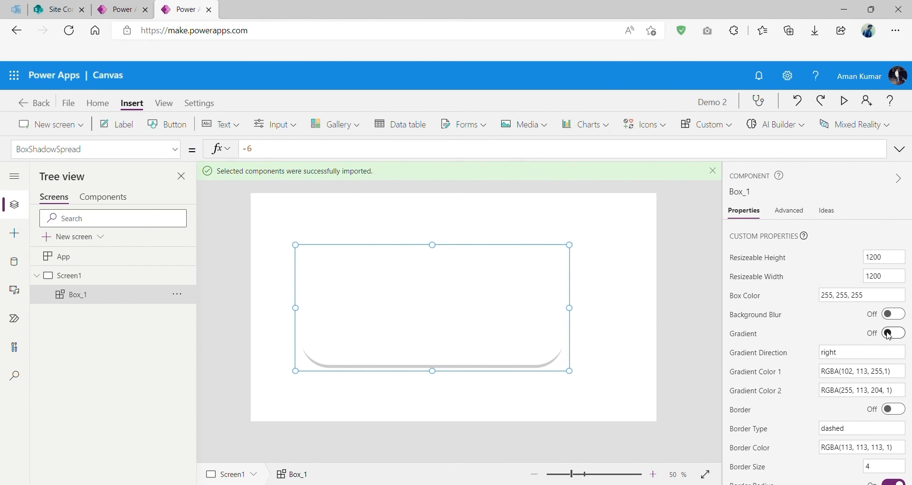
drag(445, 310, 449, 300)
click(458, 212)
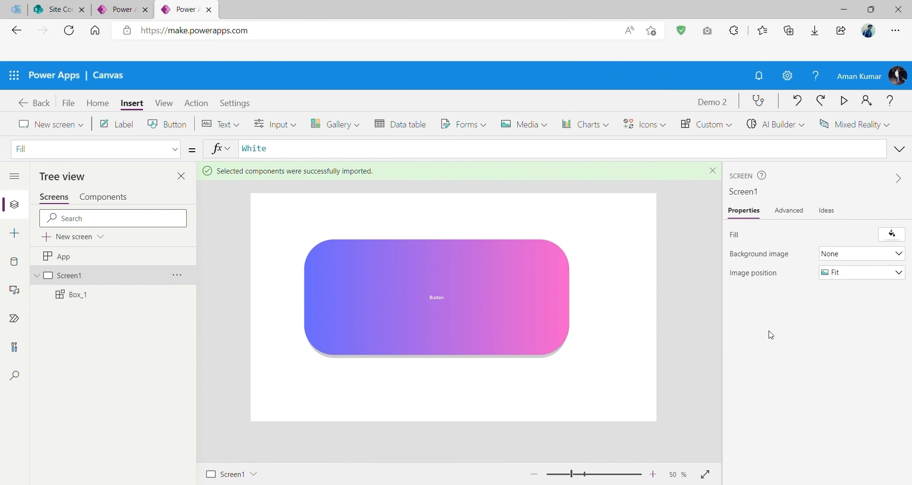
- Change the box's Button Name to "My Button" and reselect the box
click(556, 343)
scroll(856, 380, down, 5)
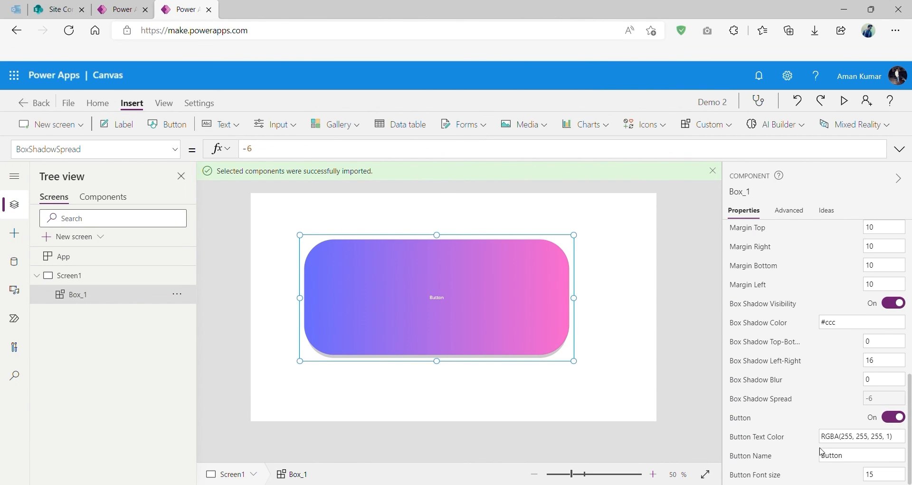
click(810, 457)
text(B)
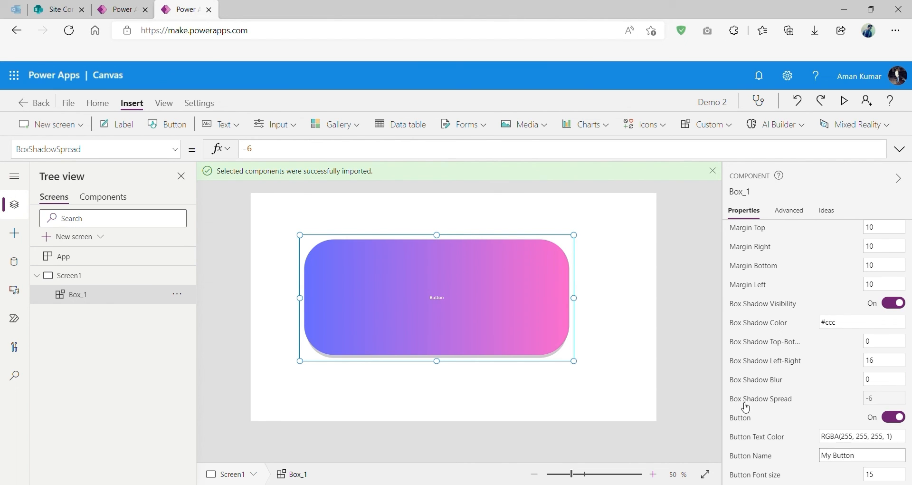
click(612, 343)
click(537, 330)
- Set the box's Button Font size to 100 and reselect the box
scroll(831, 473, down, 8)
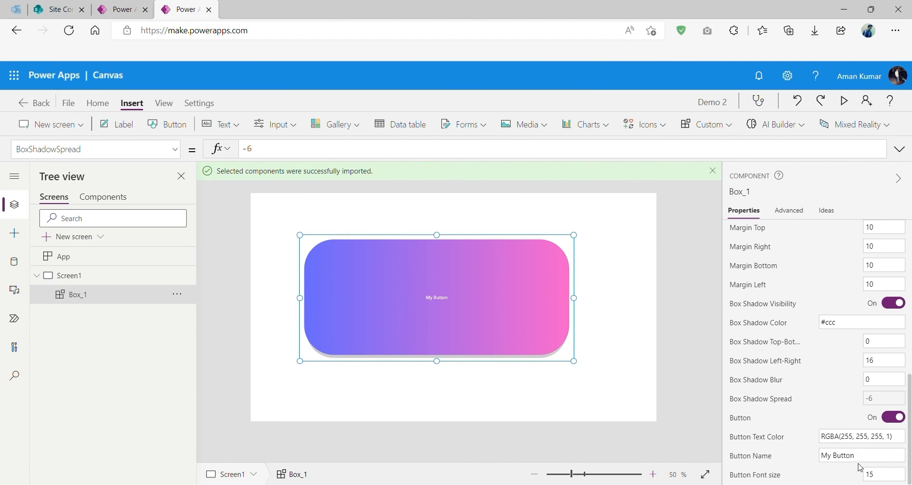
click(873, 479)
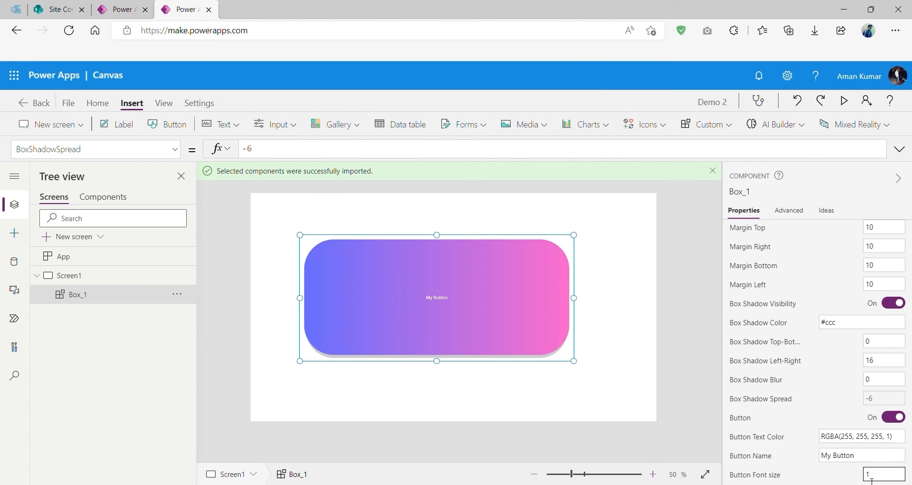
click(605, 405)
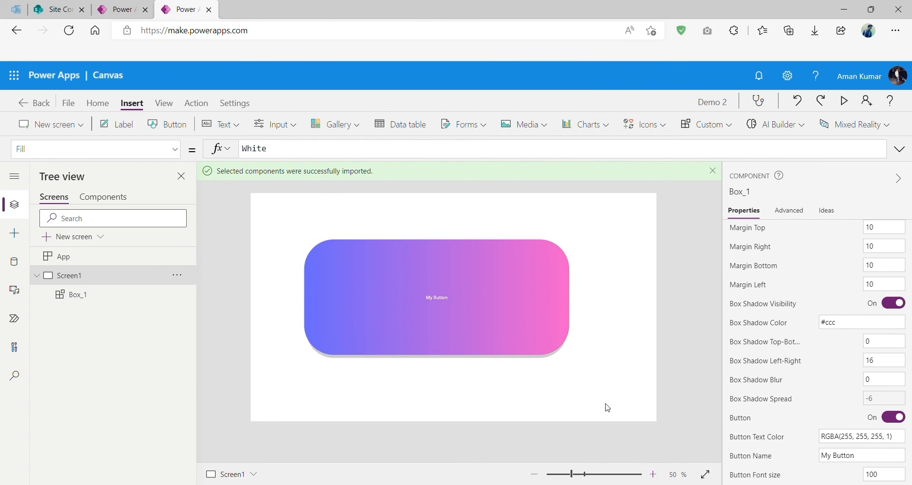
click(489, 307)
- Change the box's Button Text Color to RGBA(0, 0, 0, 1) and reselect the box
scroll(784, 459, down, 8)
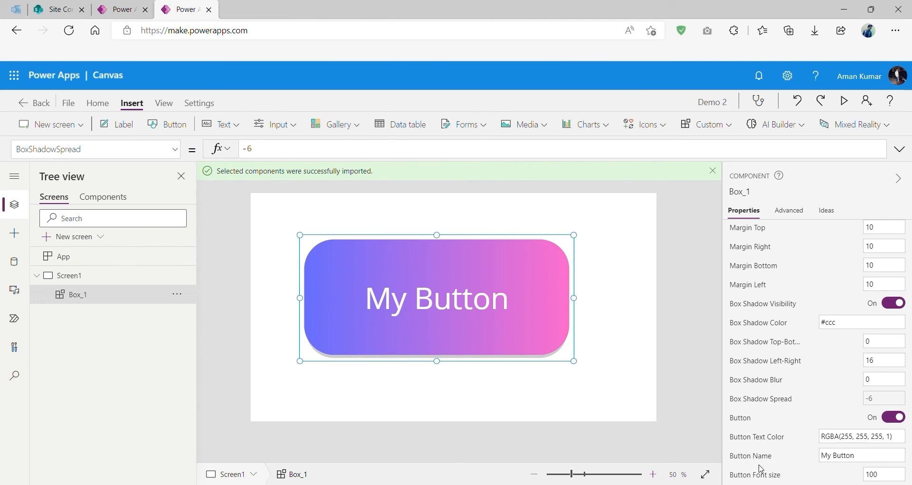
double_click(848, 437)
text(0)
drag(849, 438, 866, 437)
text(0)
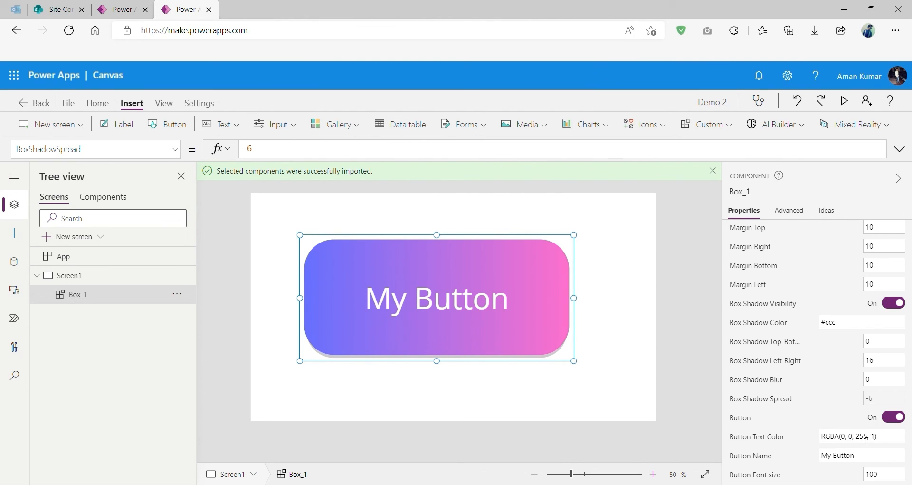
double_click(861, 438)
text(0)
click(632, 391)
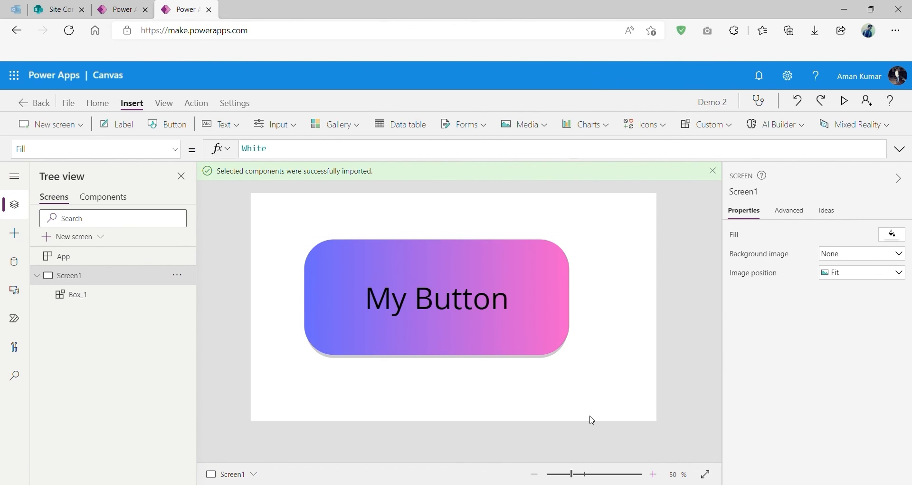
click(542, 326)
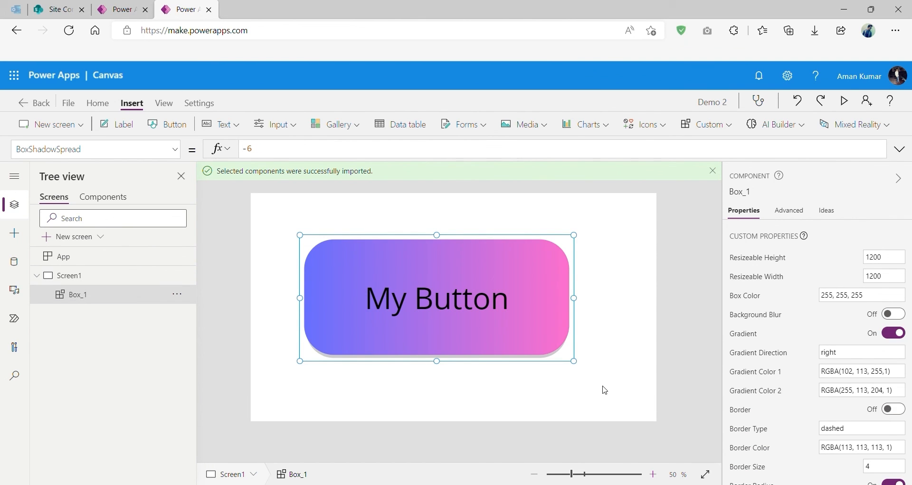